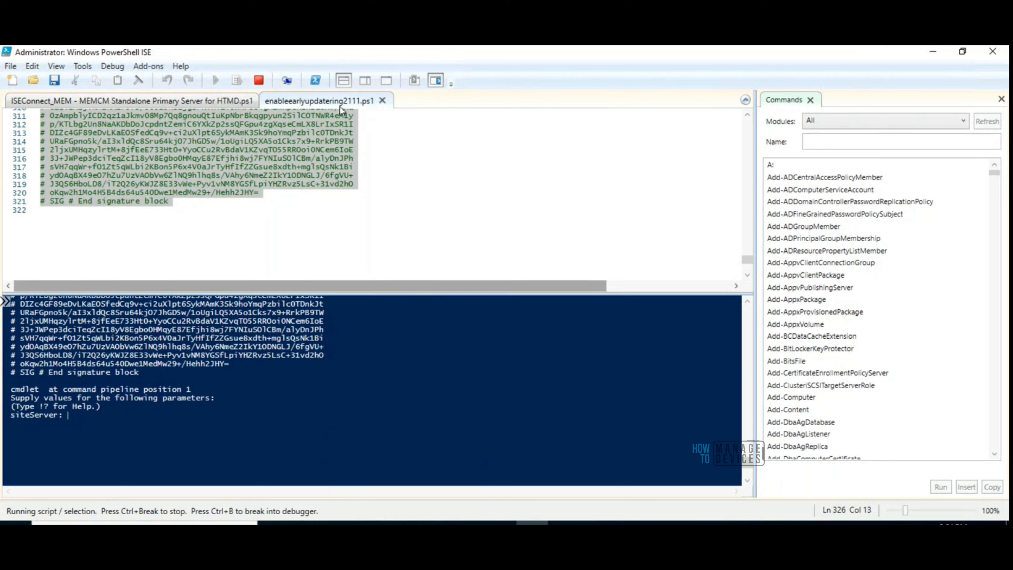
# Supply CMMEMCM.memcm.com as the siteServer value to run the early update ring script, and review the script output
pyautogui.rightClick(148, 415)
pyautogui.click(181, 451)
pyautogui.press('Return')
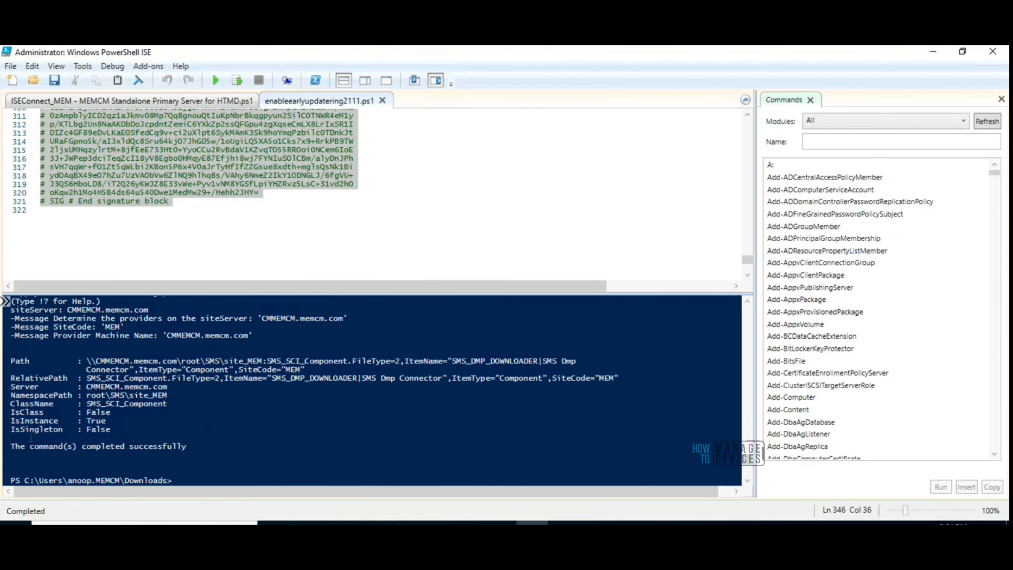
pyautogui.moveTo(9, 327); pyautogui.dragTo(307, 371)
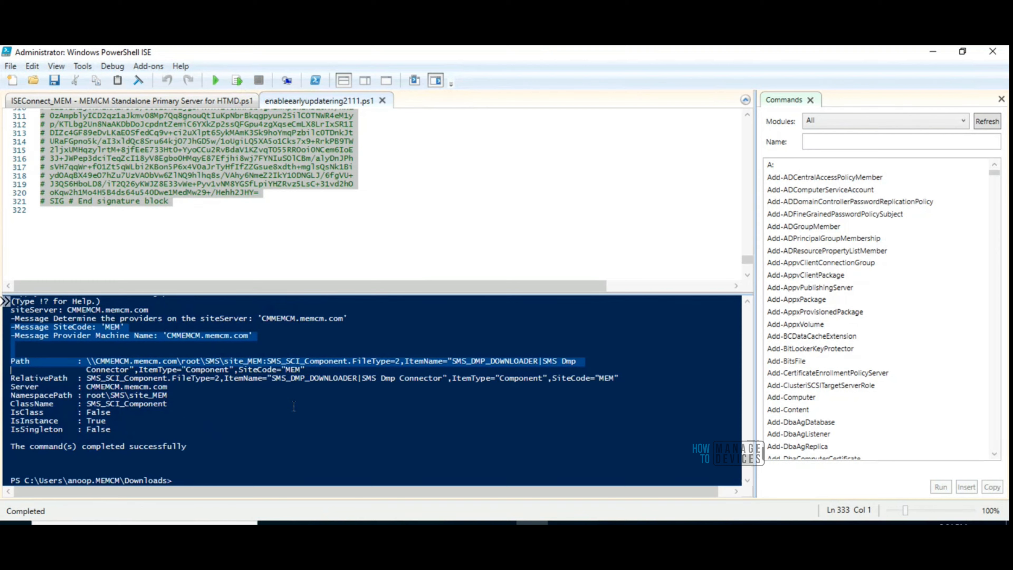
pyautogui.click(243, 321)
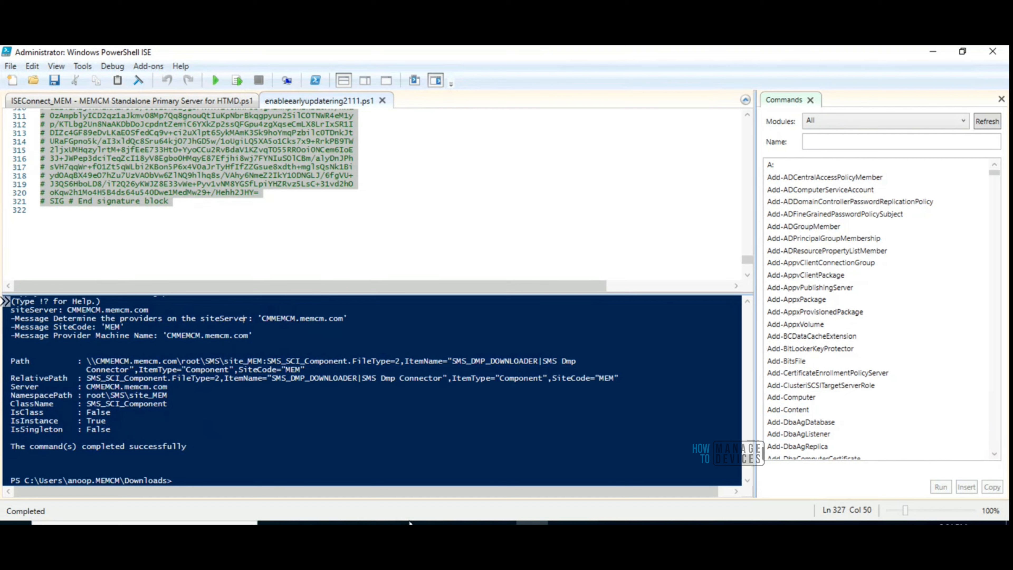
# Switch to the Configuration Manager console and select the Configuration Manager 2111 update under Administration, Updates and Servicing
pyautogui.moveTo(467, 523)
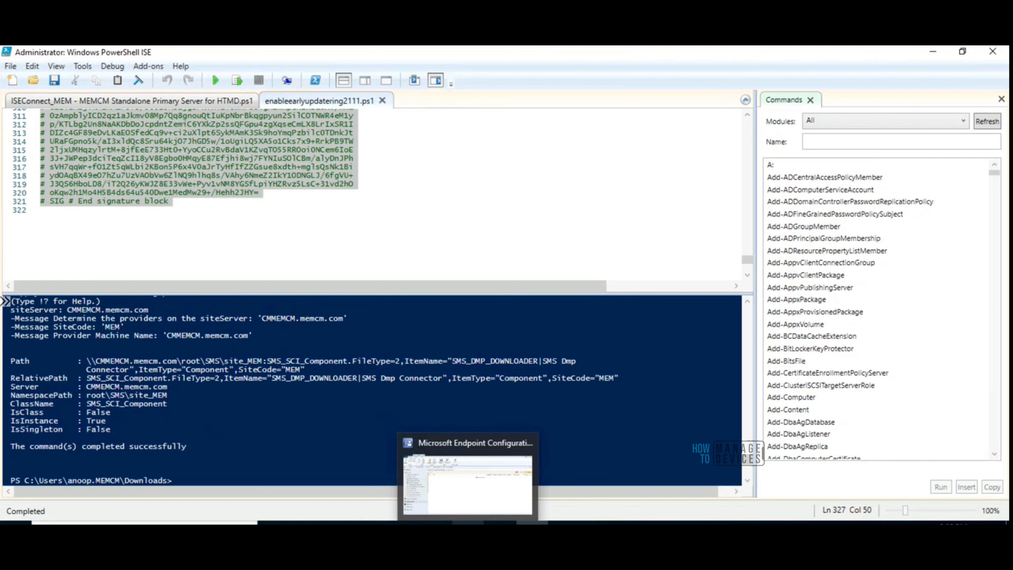
pyautogui.click(467, 522)
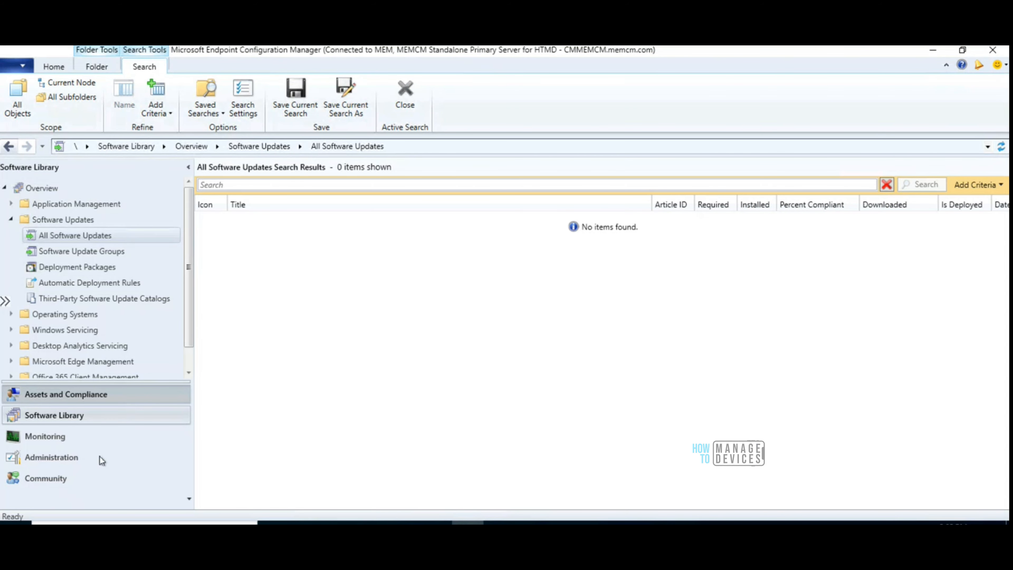
pyautogui.click(72, 459)
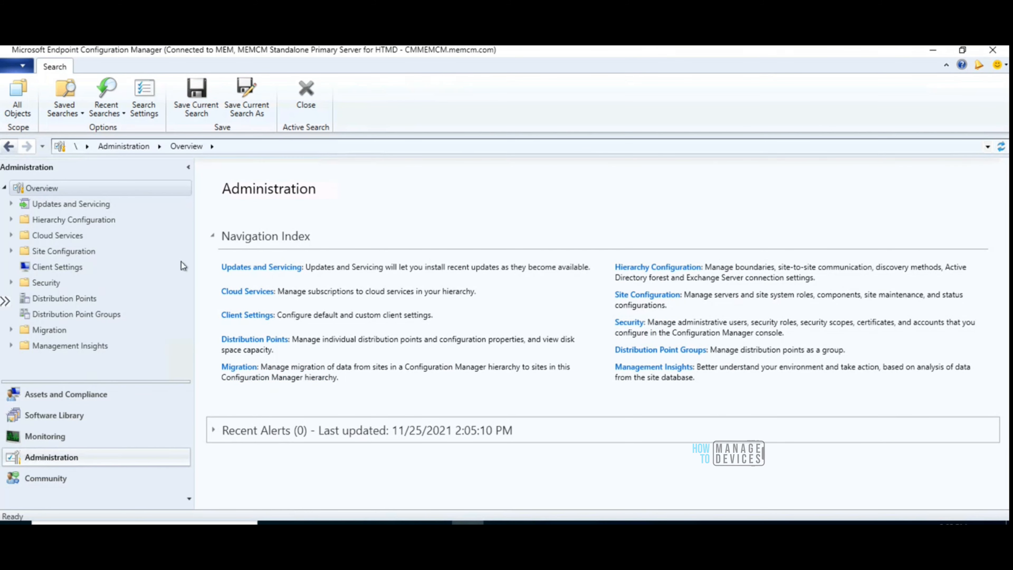
pyautogui.click(82, 205)
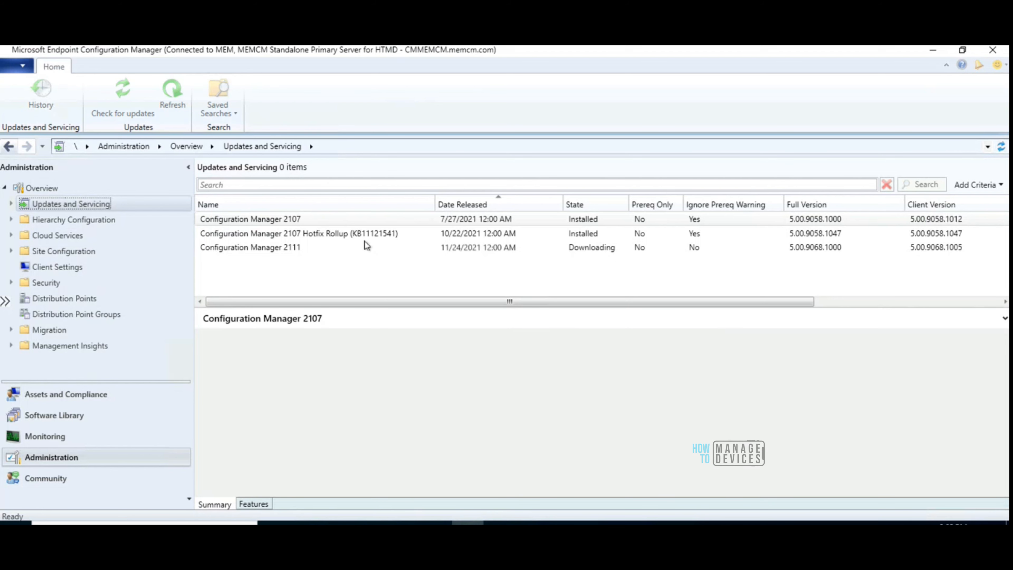
pyautogui.click(300, 249)
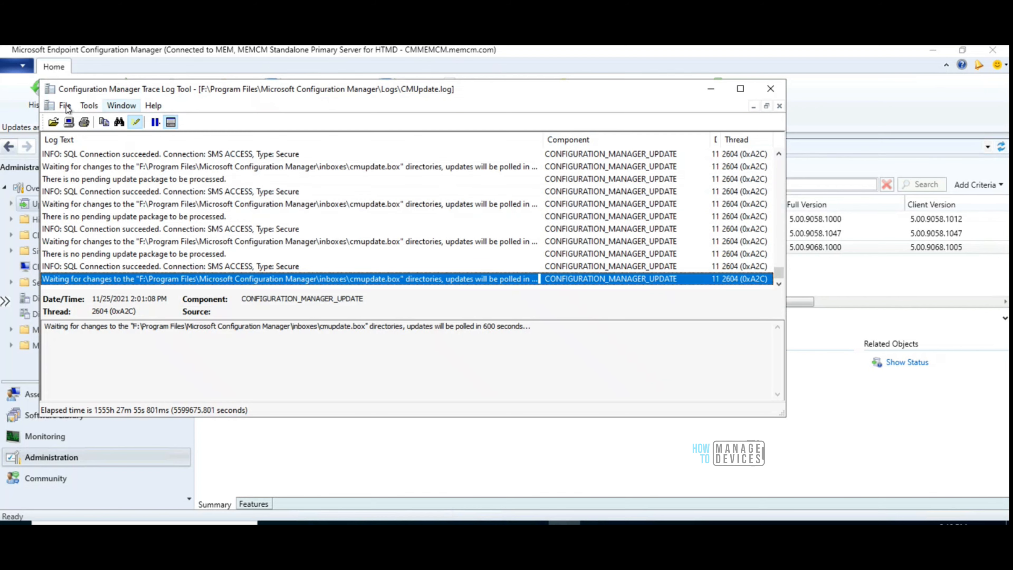
# Open dmpdownloader.log from the Microsoft Configuration Manager Logs folder in the trace log tool
pyautogui.click(64, 105)
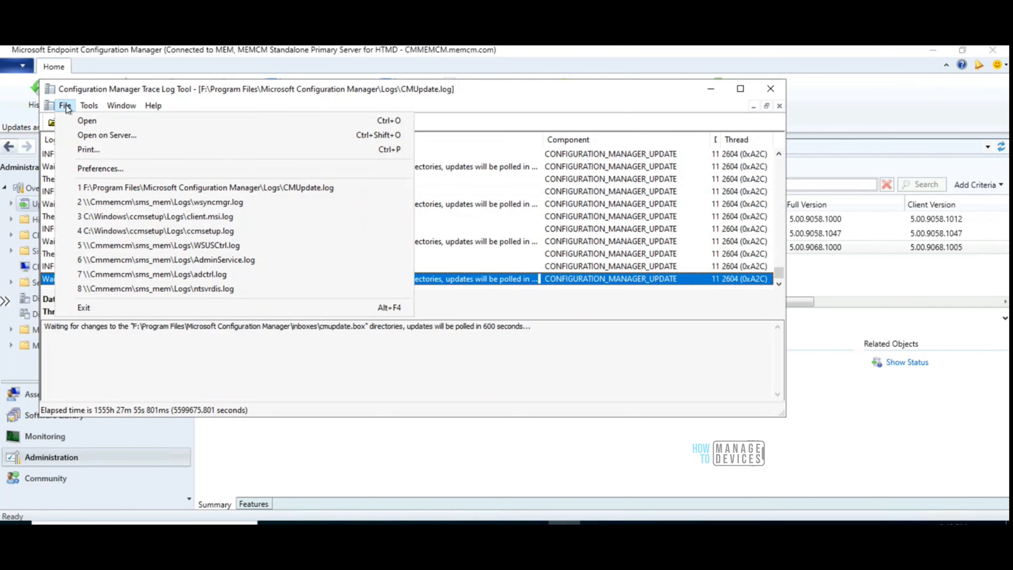
pyautogui.click(339, 365)
pyautogui.click(339, 523)
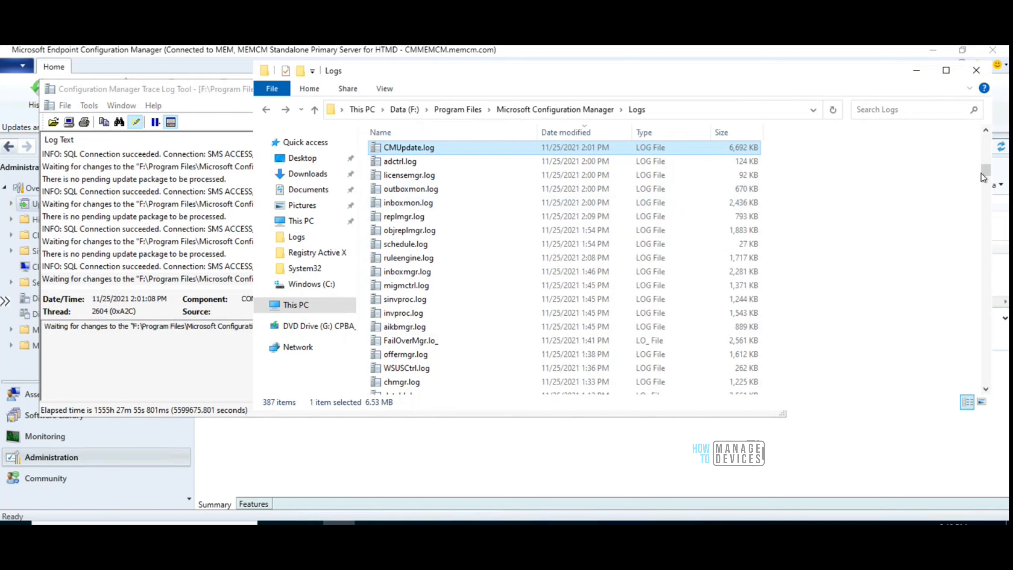
pyautogui.moveTo(984, 175); pyautogui.dragTo(981, 129)
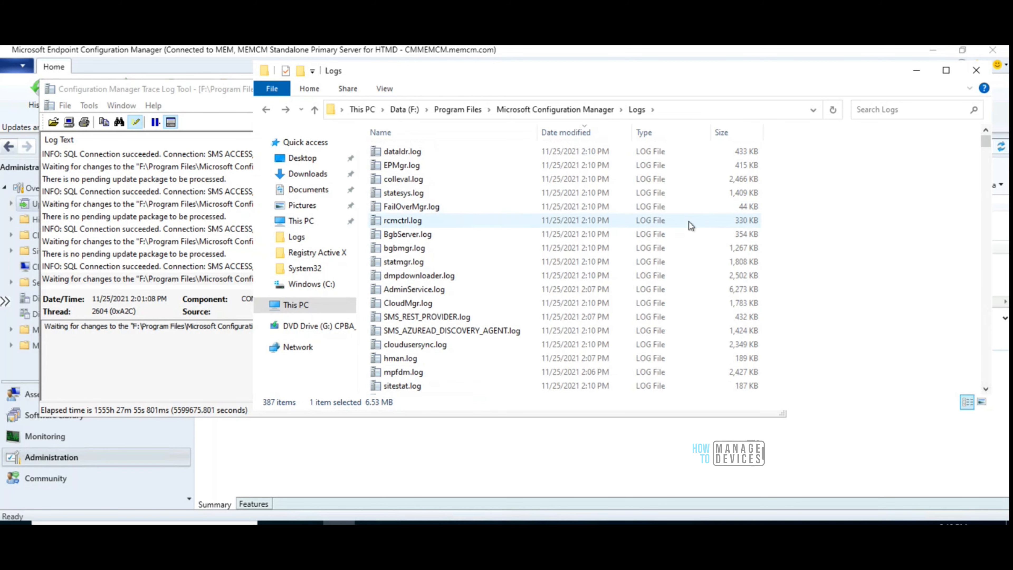
pyautogui.click(431, 277)
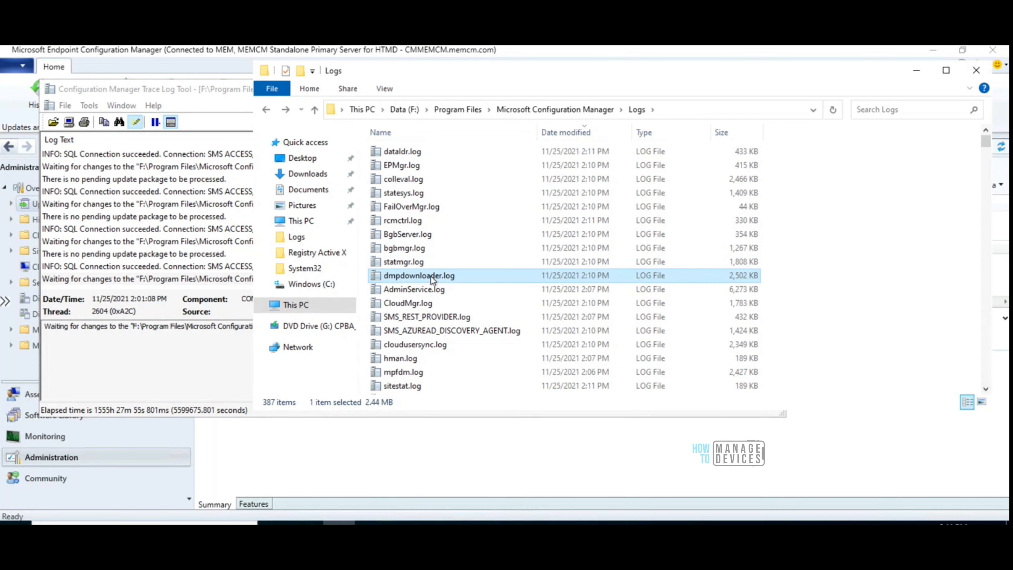
pyautogui.doubleClick(430, 276)
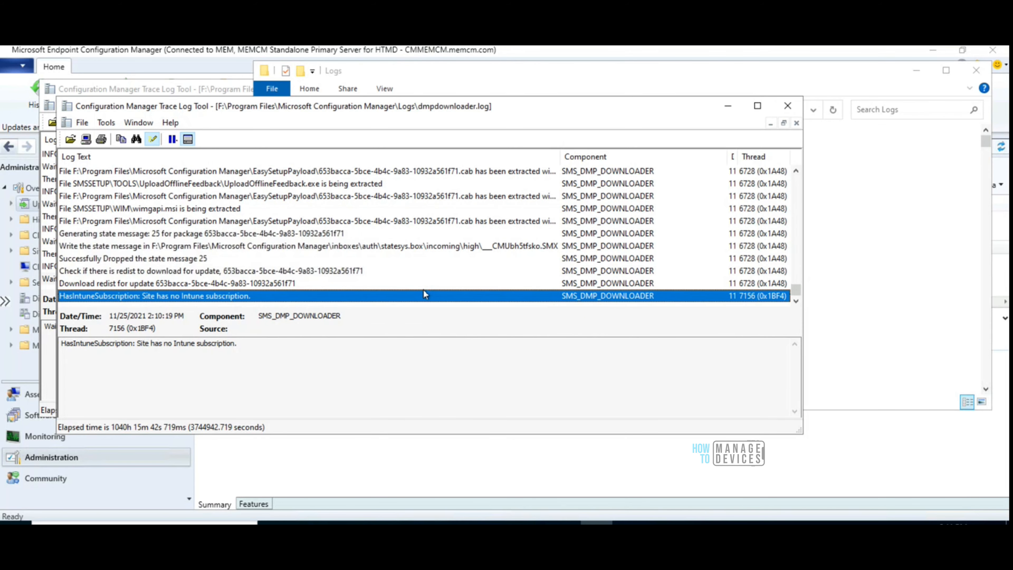
# Examine the latest dmpdownloader.log entries on the redist download, payload cleanup and hash calculation for the update package
pyautogui.click(257, 273)
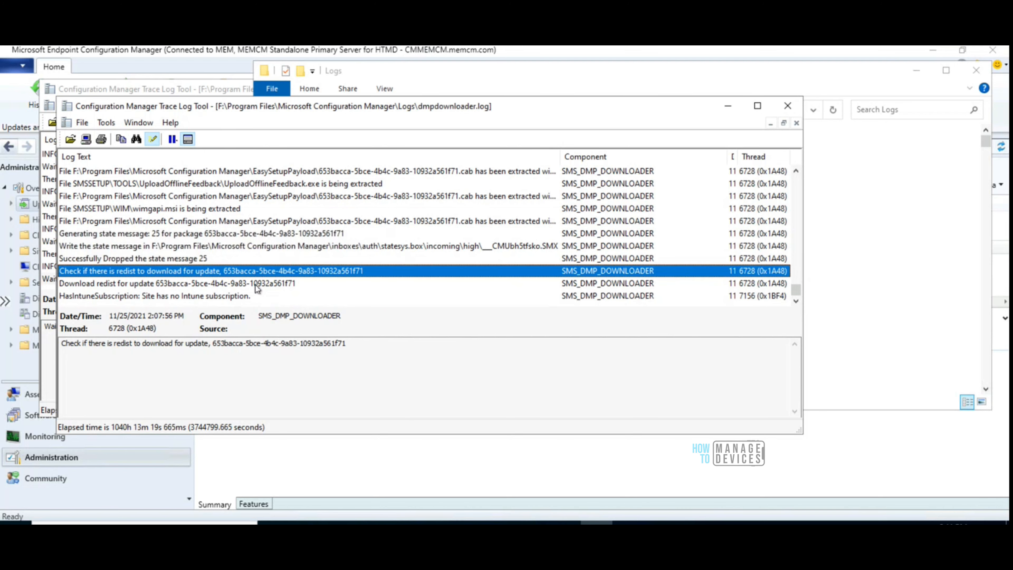
pyautogui.click(257, 284)
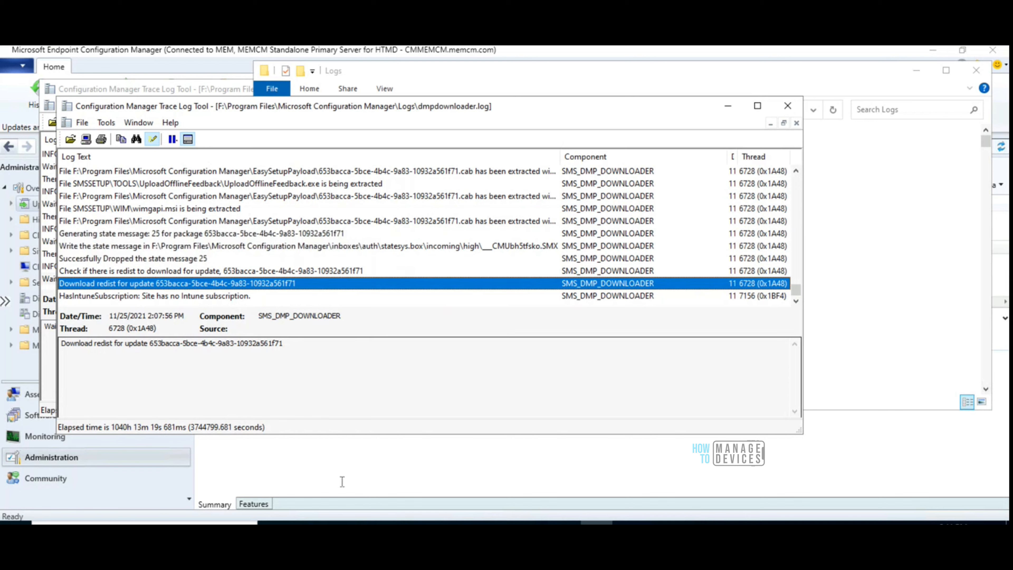
pyautogui.click(795, 301)
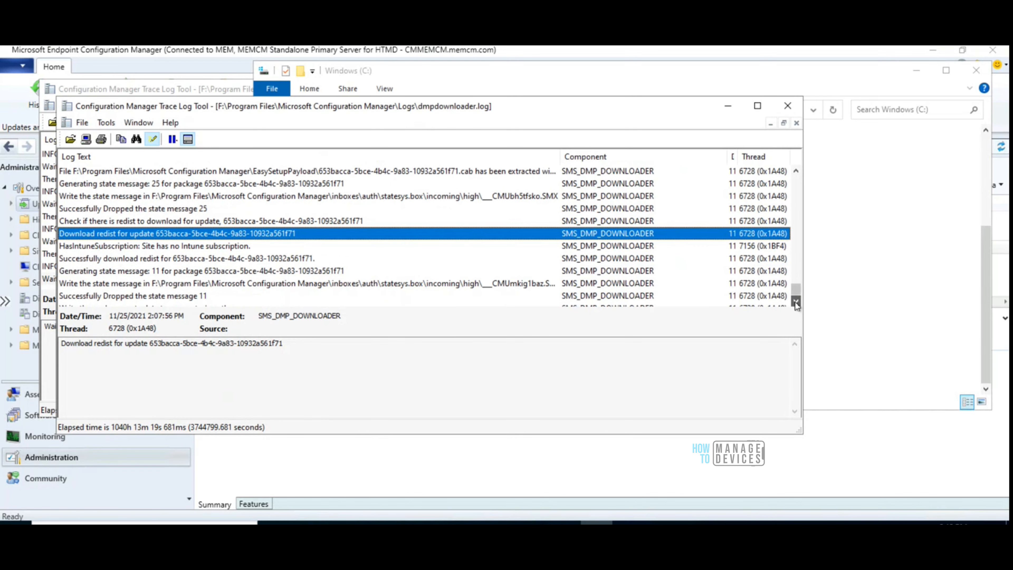
pyautogui.moveTo(796, 302); pyautogui.dragTo(796, 301)
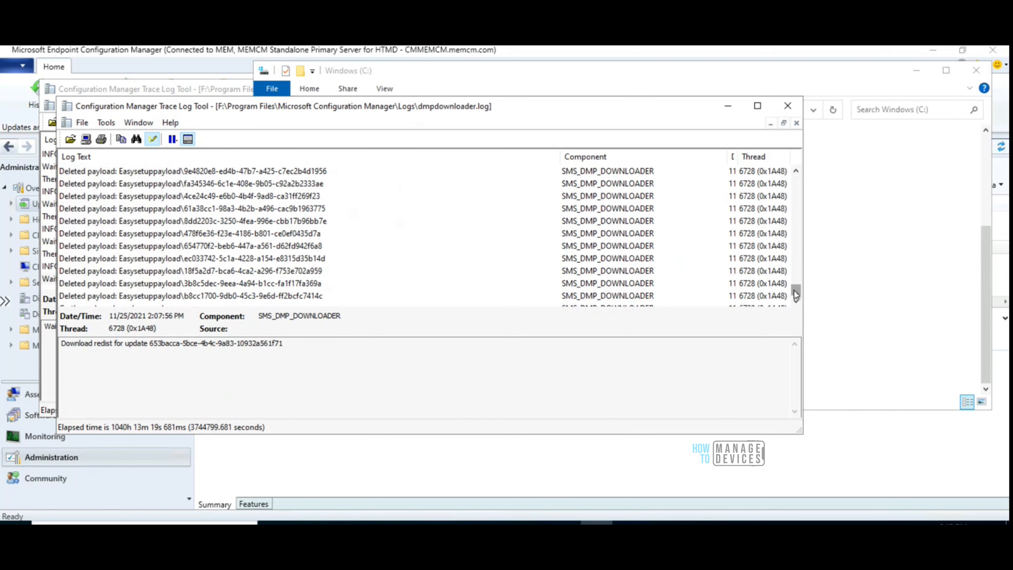
pyautogui.click(285, 295)
pyautogui.press('Down')
pyautogui.press('Down')
pyautogui.press('Down')
pyautogui.press('Down')
pyautogui.press('Down')
pyautogui.press('Down')
pyautogui.press('Down')
pyautogui.press('Down')
pyautogui.press('Down')
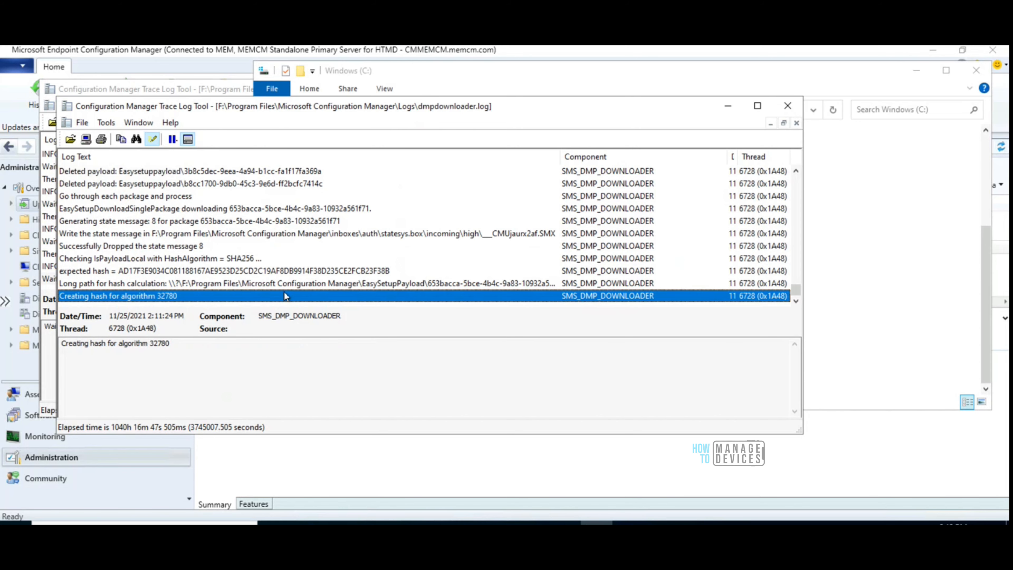
pyautogui.press('Up')
pyautogui.press('Up')
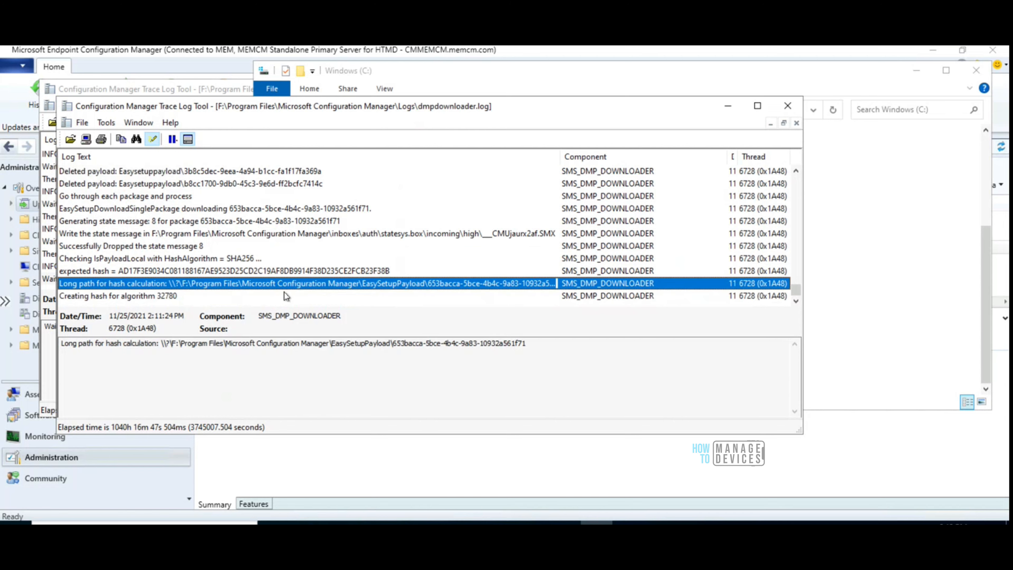
pyautogui.press('Down')
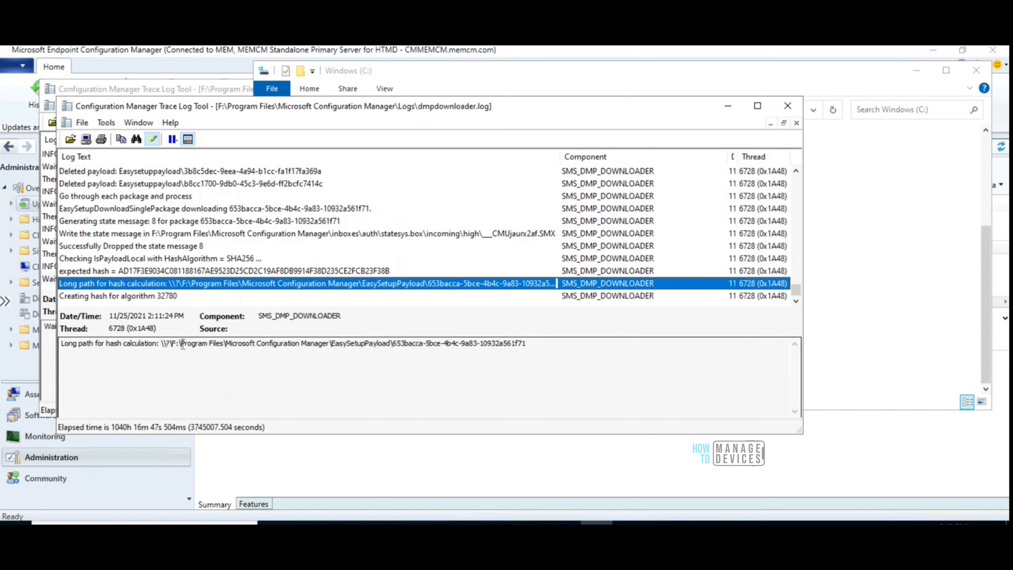
# Copy the EasySetupPayload package path from the hash calculation log entry and open that folder in File Explorer, without the leading backslash
pyautogui.moveTo(169, 344); pyautogui.dragTo(528, 344)
pyautogui.hotkey('ctrl', 'c')
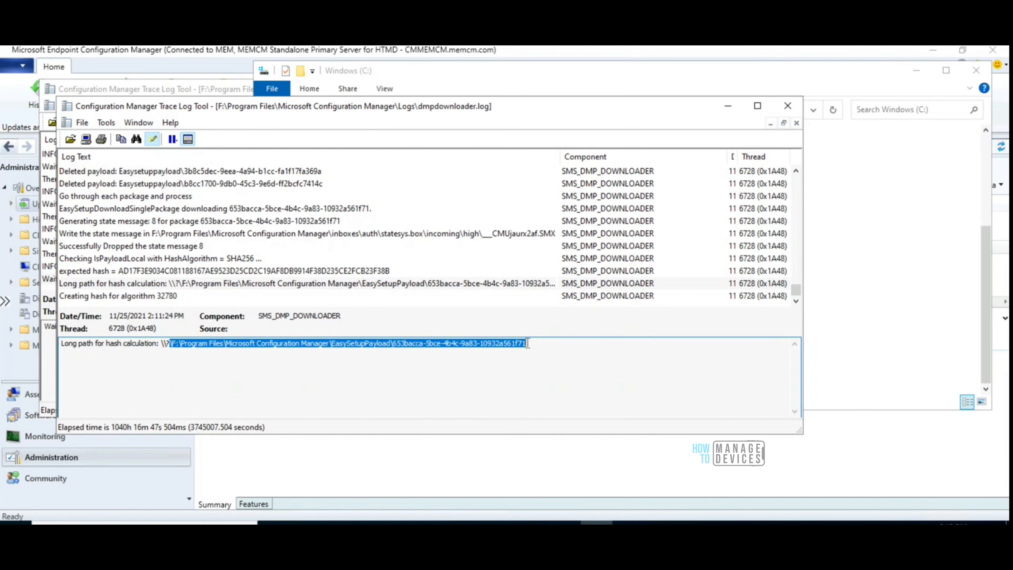
pyautogui.click(339, 523)
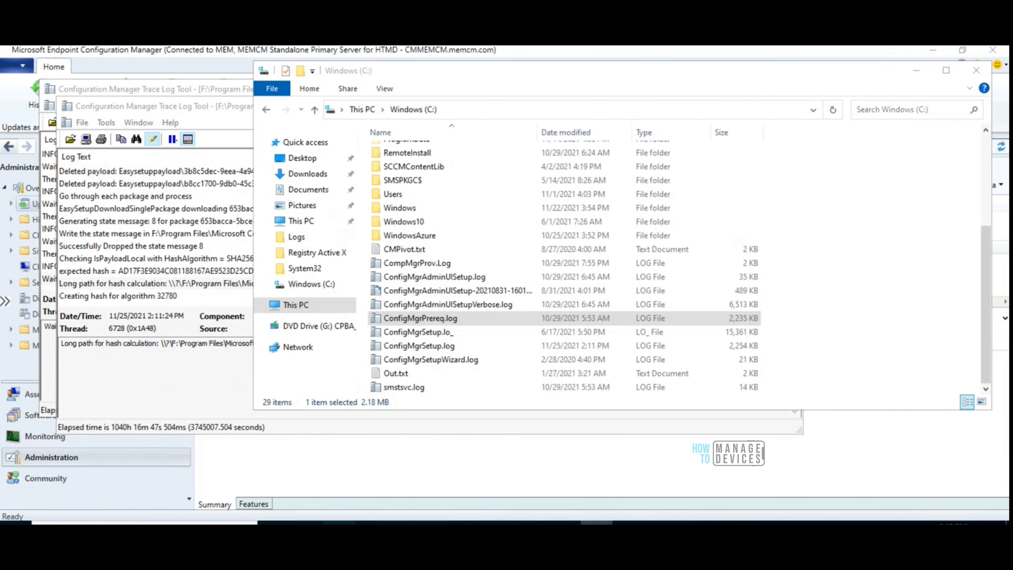
pyautogui.click(483, 108)
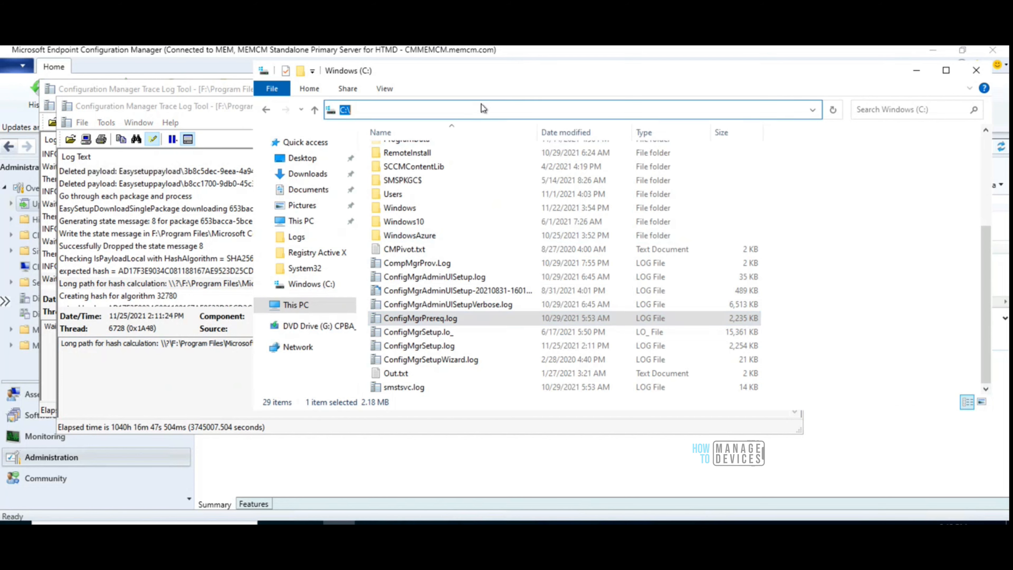
pyautogui.hotkey('ctrl', 'v')
pyautogui.press('Return')
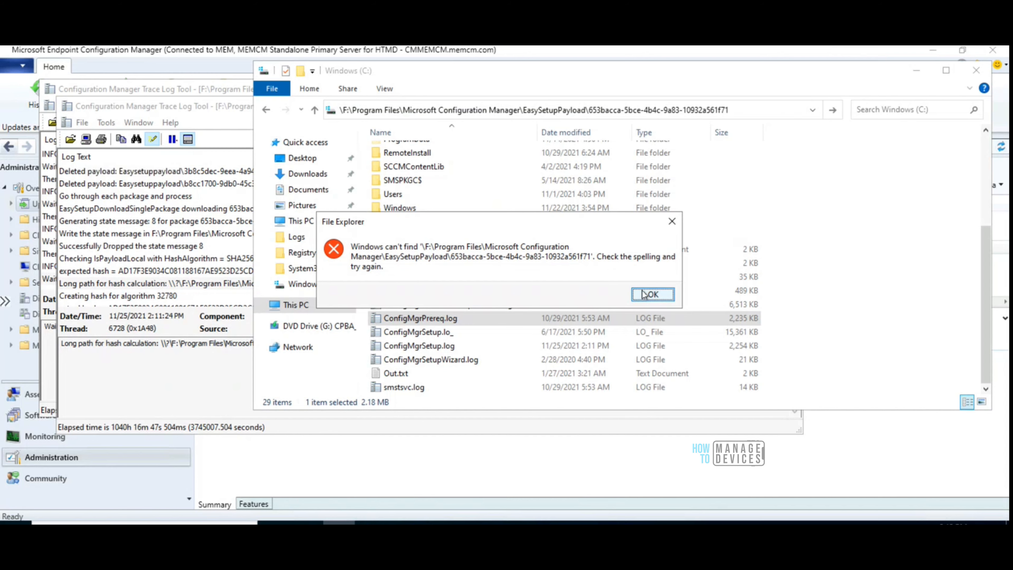
pyautogui.click(653, 294)
pyautogui.click(345, 109)
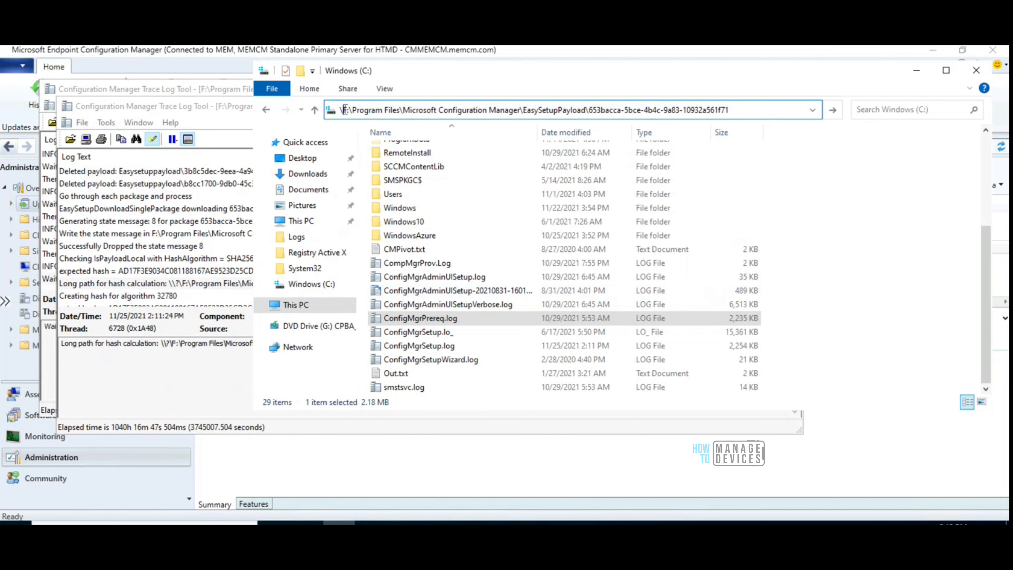
pyautogui.press('BackSpace')
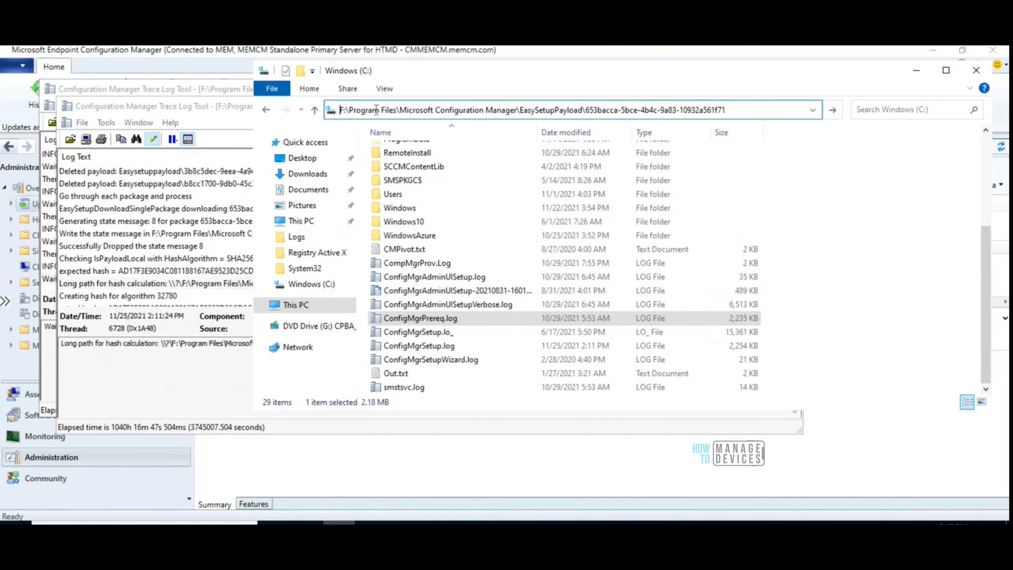
pyautogui.press('Return')
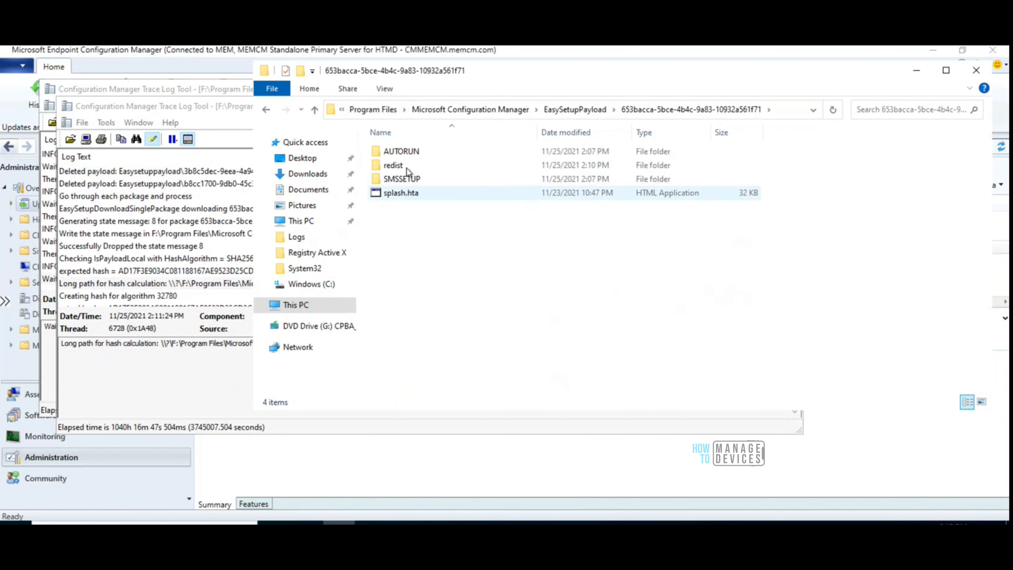
# Look through the package's SMSSETUP folder, and go back up to the EasySetupPayload folder
pyautogui.doubleClick(403, 180)
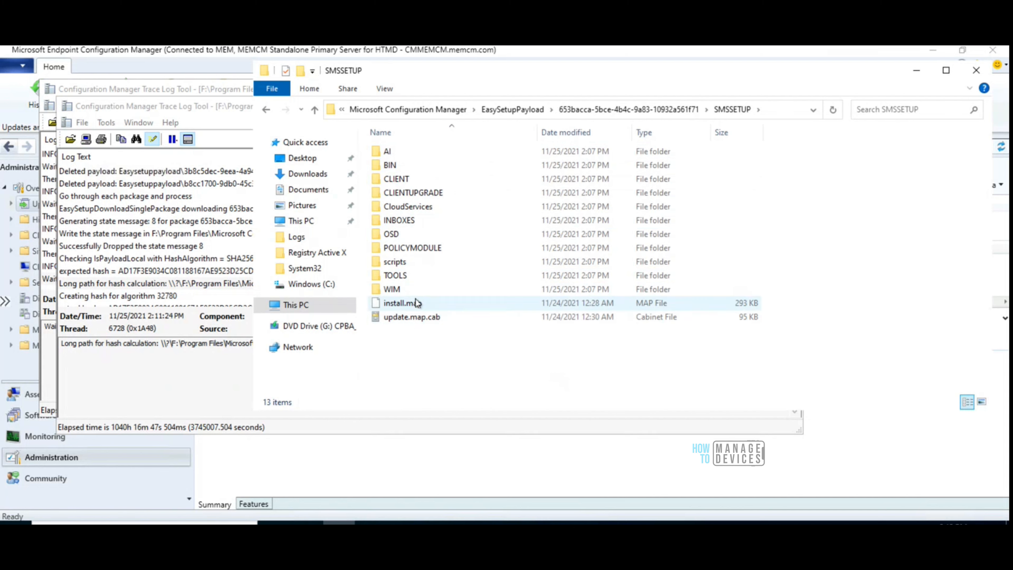
pyautogui.click(645, 110)
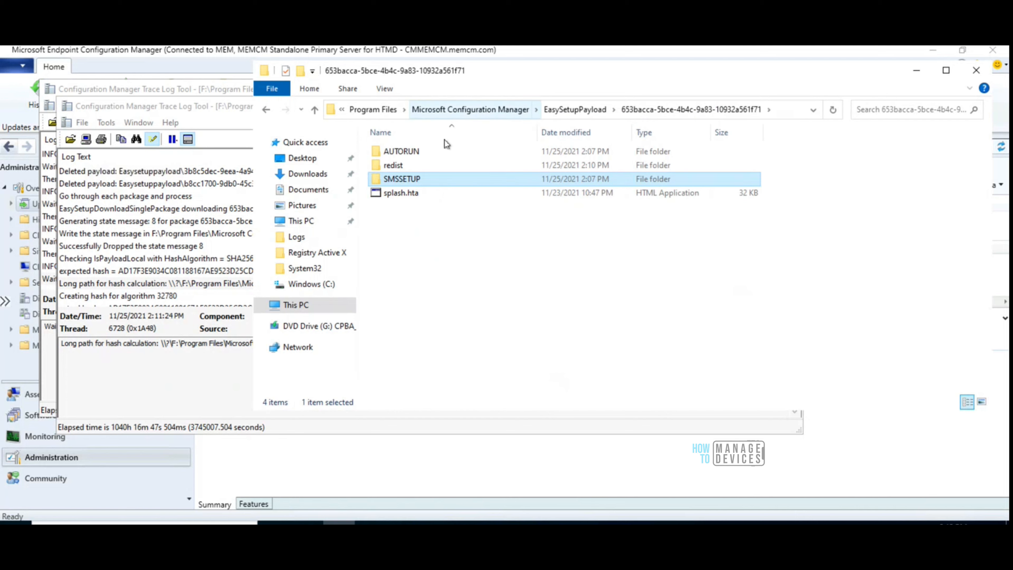
pyautogui.click(558, 113)
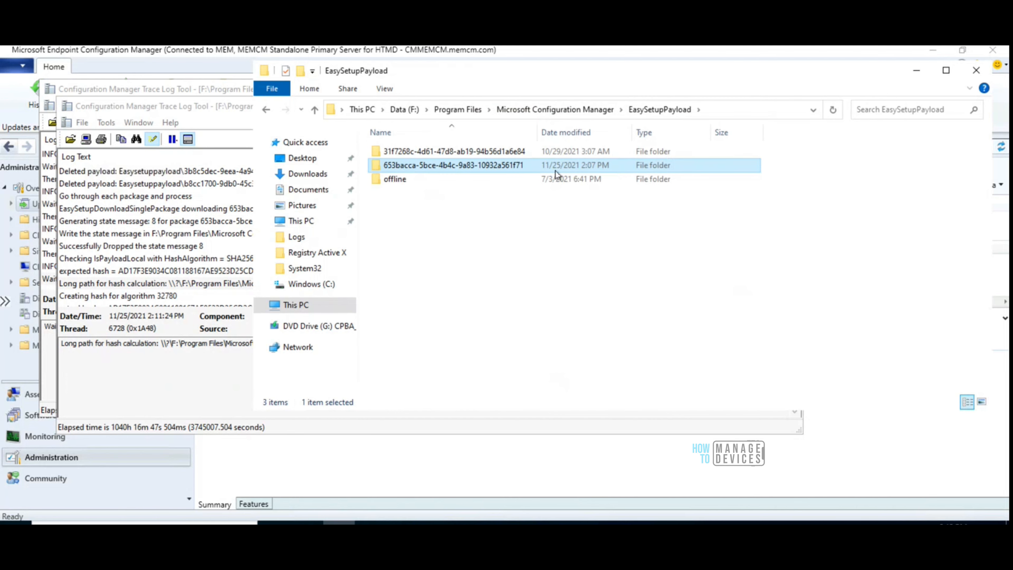
# Check the size on disk of the 653bacca-5bce-4b4c-9a83-10932a561f71 folder in its properties, and close them without changes
pyautogui.rightClick(462, 165)
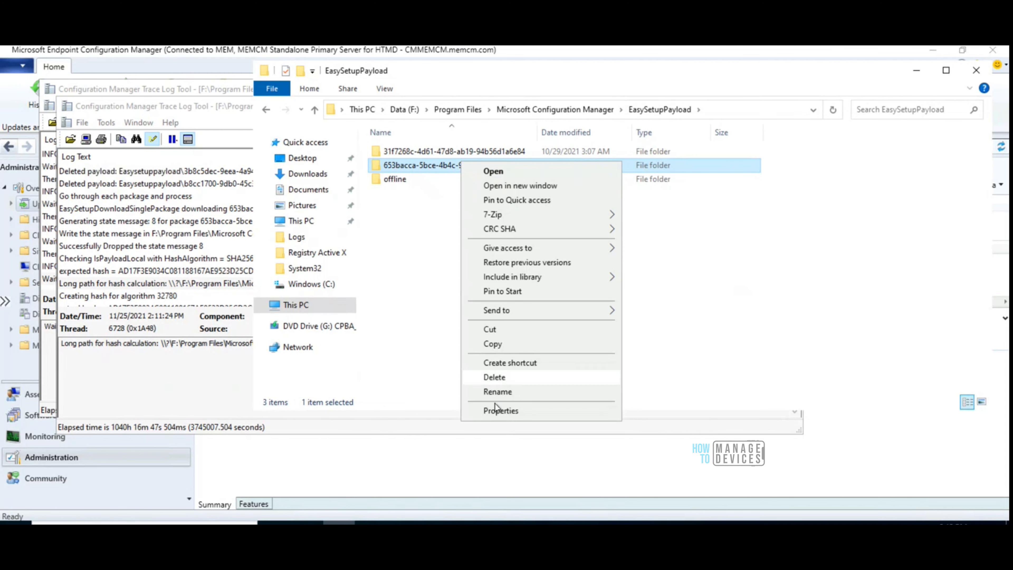
pyautogui.click(500, 411)
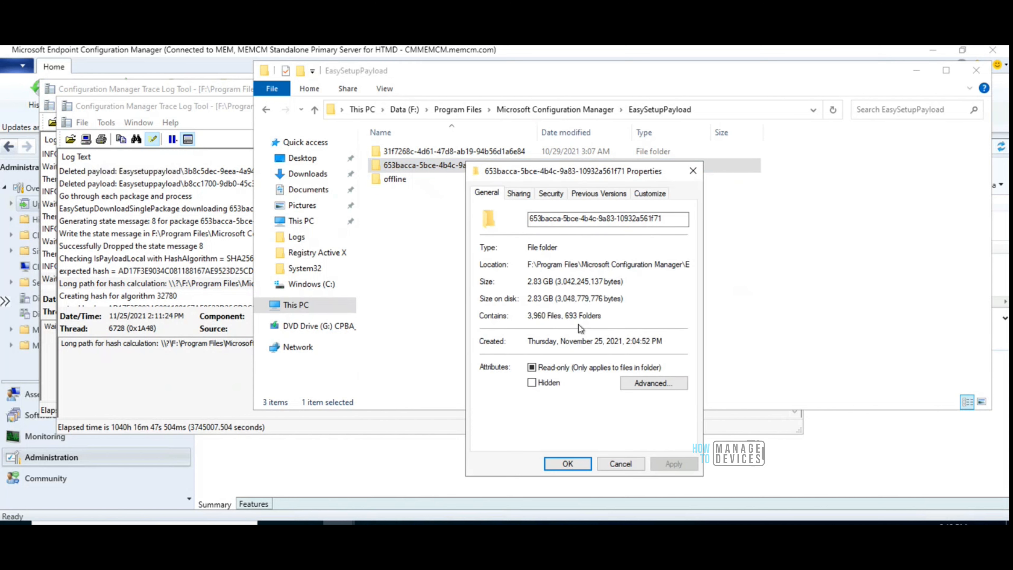
pyautogui.moveTo(527, 298); pyautogui.dragTo(556, 298)
pyautogui.click(621, 464)
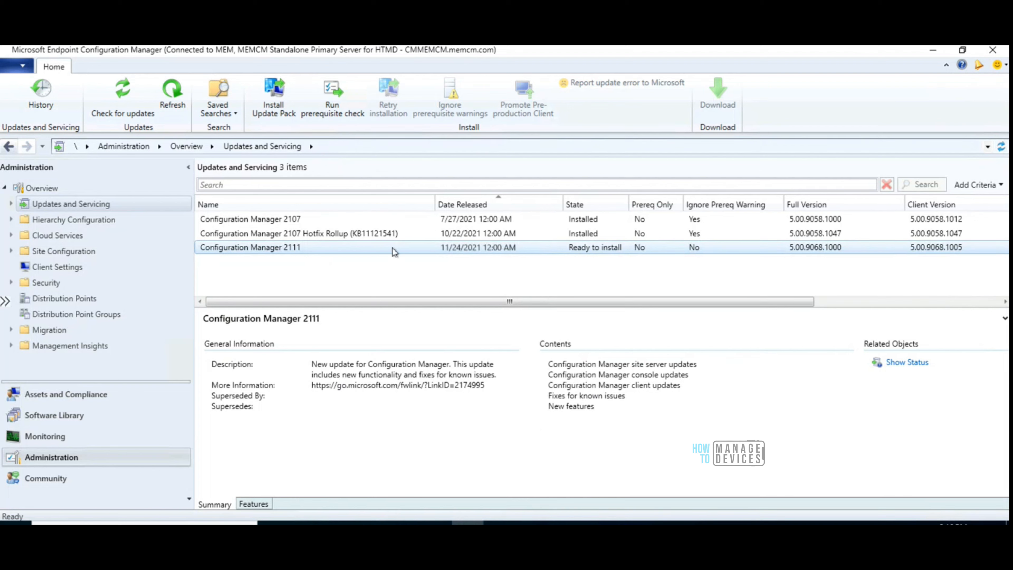
# Start installing the Configuration Manager 2111 update pack, ignoring prerequisite check warnings, and review the included features without changing them
pyautogui.rightClick(284, 247)
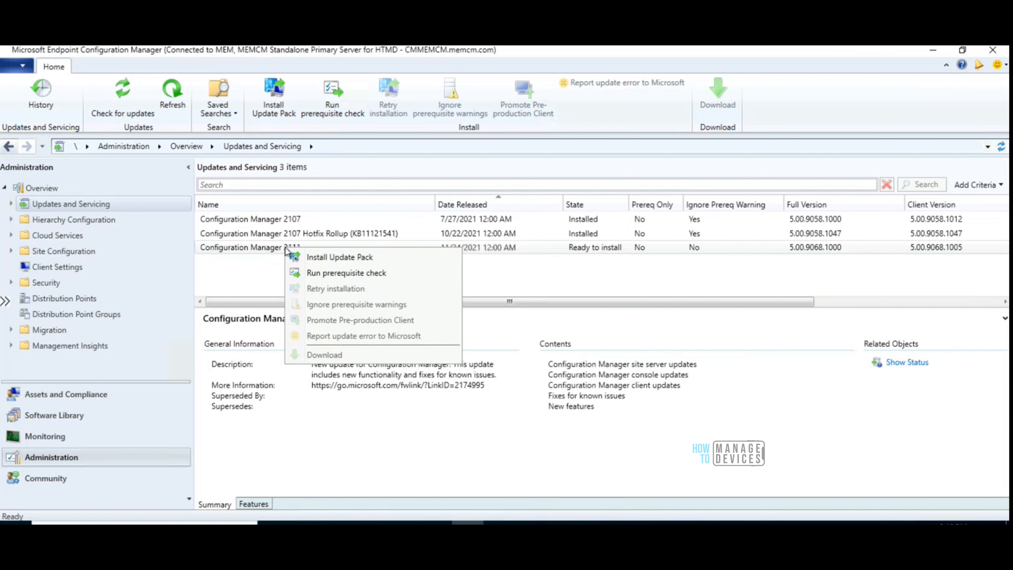
pyautogui.click(334, 257)
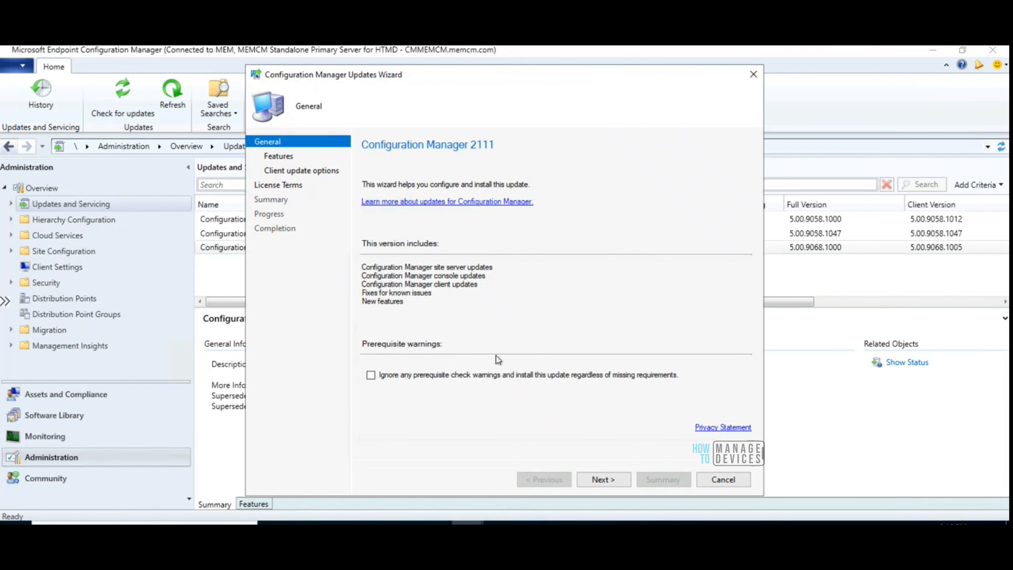
pyautogui.click(370, 375)
pyautogui.click(595, 481)
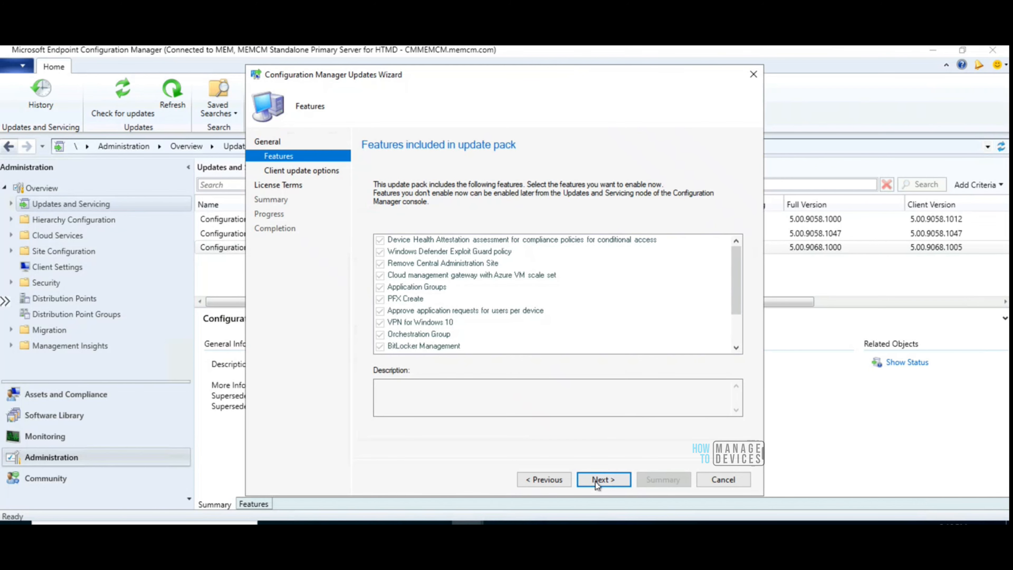
pyautogui.moveTo(733, 294); pyautogui.dragTo(734, 343)
pyautogui.click(602, 479)
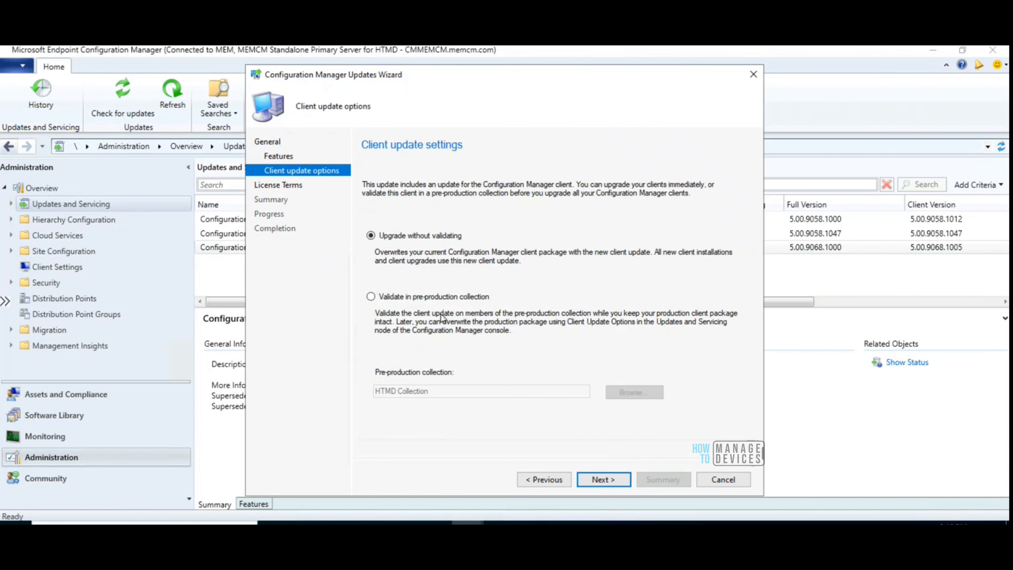
# Compare the client update options and choose to upgrade without validating
pyautogui.click(400, 300)
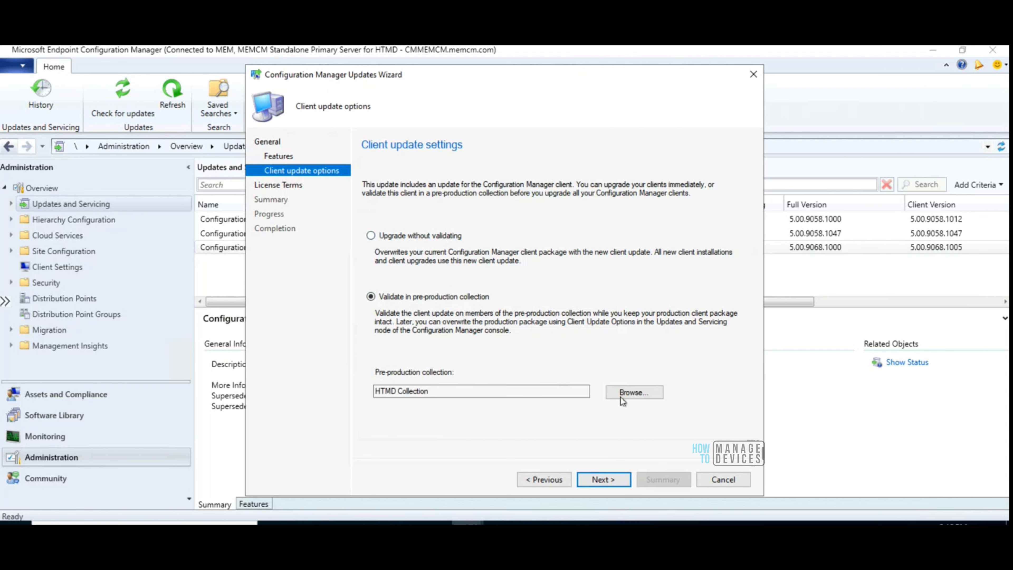
pyautogui.click(394, 238)
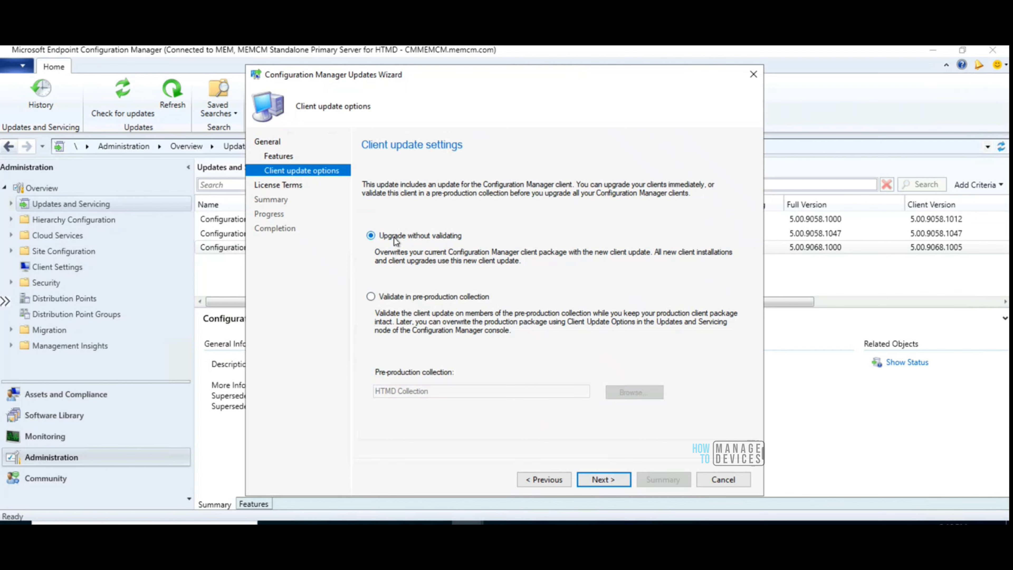
pyautogui.click(607, 485)
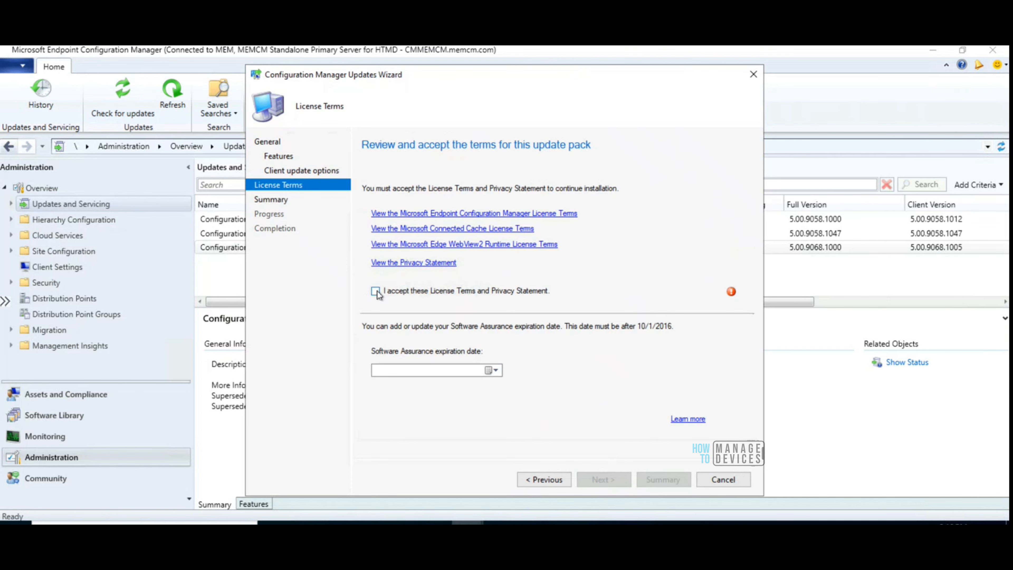
# Accept the License Terms and Privacy Statement, confirm the update installation summary, and close the completed wizard
pyautogui.click(375, 291)
pyautogui.click(606, 481)
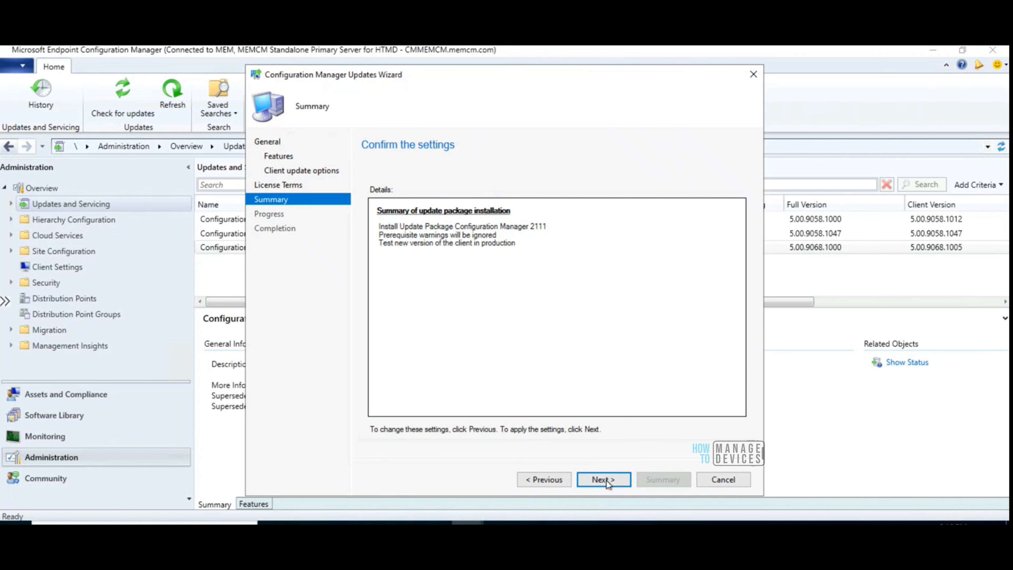
pyautogui.click(613, 480)
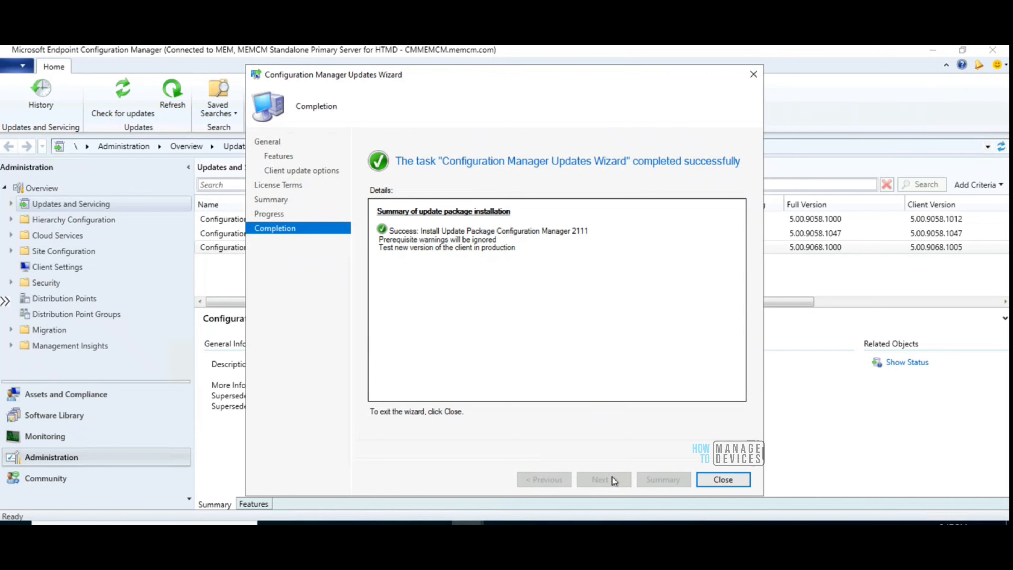
pyautogui.click(739, 481)
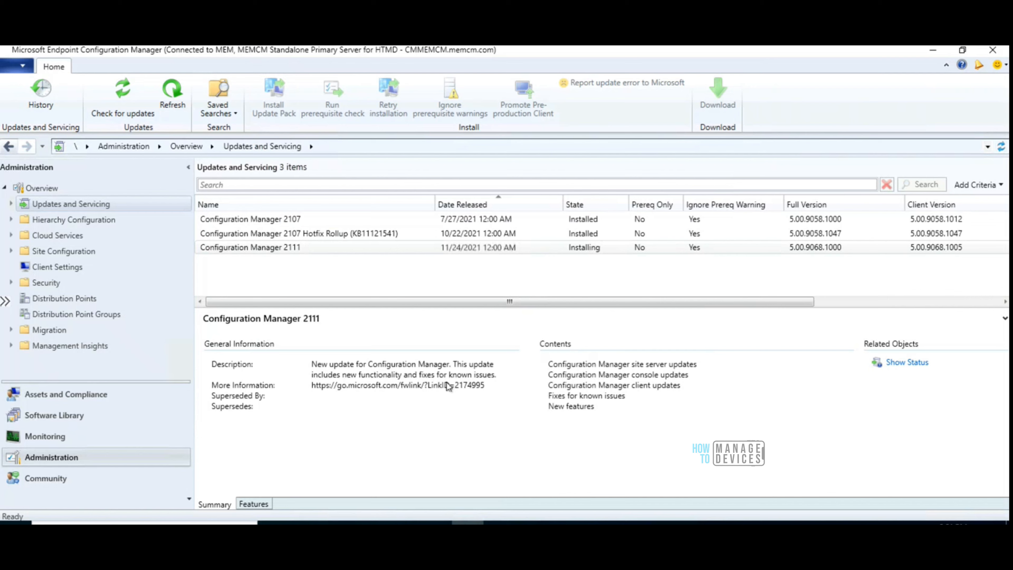
# Refresh the updates list, select Configuration Manager 2111, and widen the State column to fit its full text
pyautogui.click(170, 101)
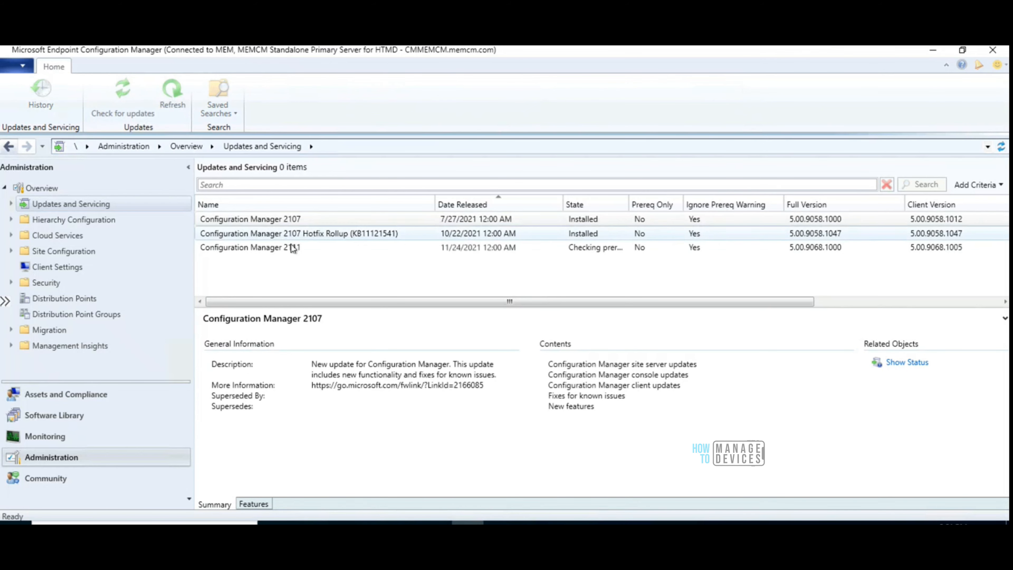
pyautogui.click(280, 248)
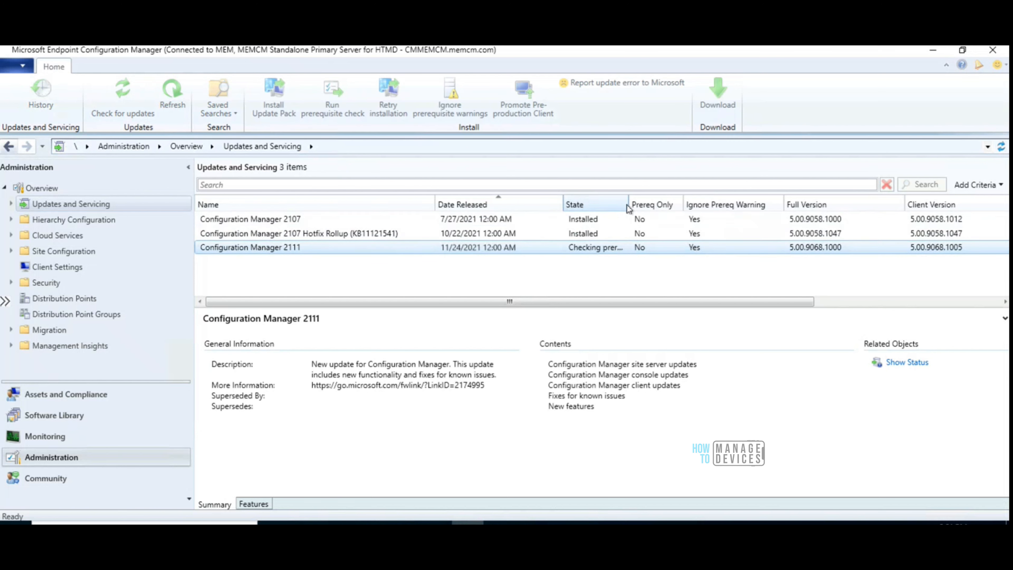
pyautogui.moveTo(661, 203); pyautogui.dragTo(671, 203)
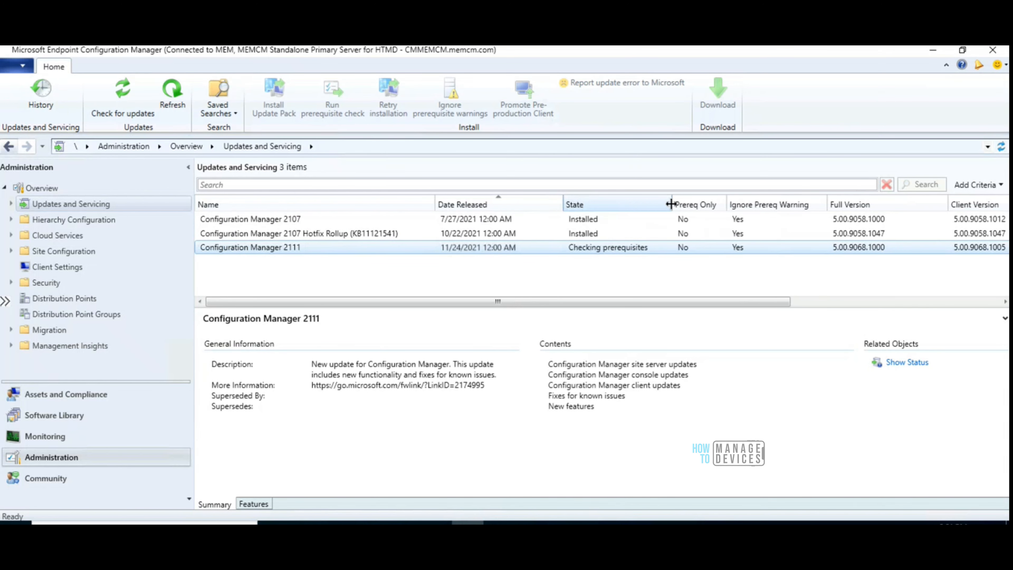
pyautogui.moveTo(672, 201); pyautogui.dragTo(656, 201)
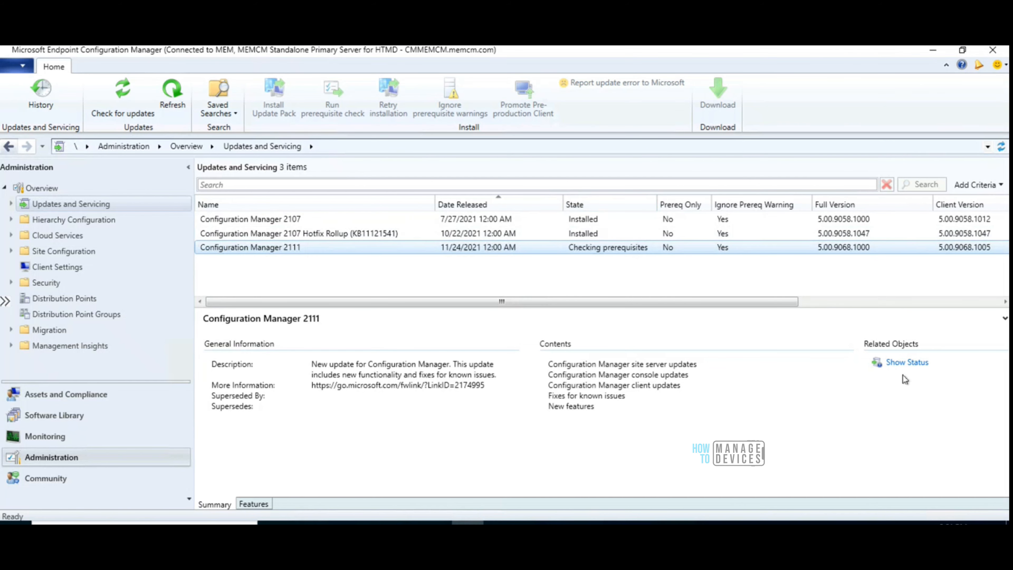
# Open the monitoring status of the Configuration Manager 2111 update and widen the Update Package Name column
pyautogui.click(903, 363)
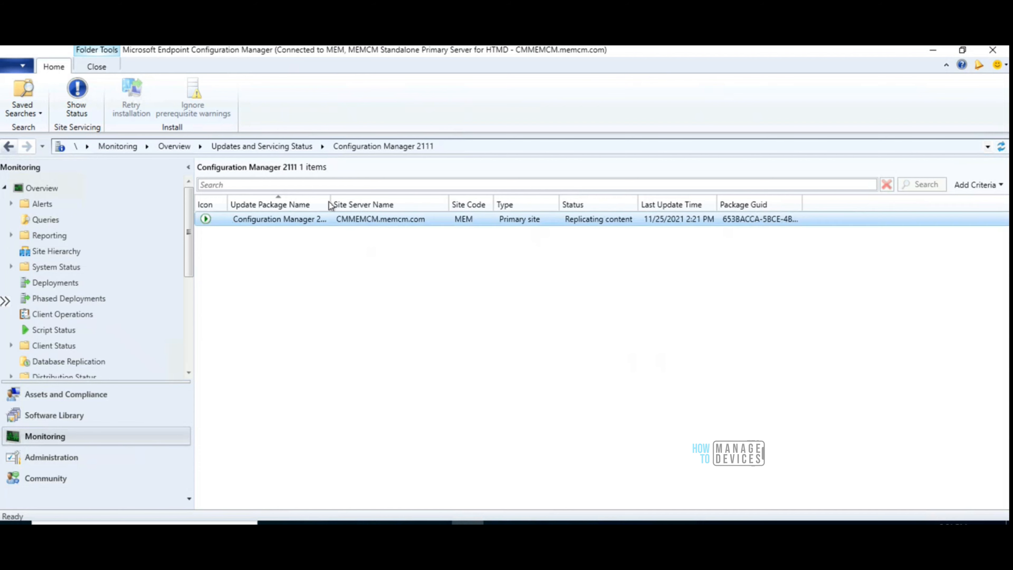
pyautogui.moveTo(333, 199); pyautogui.dragTo(416, 199)
pyautogui.click(324, 226)
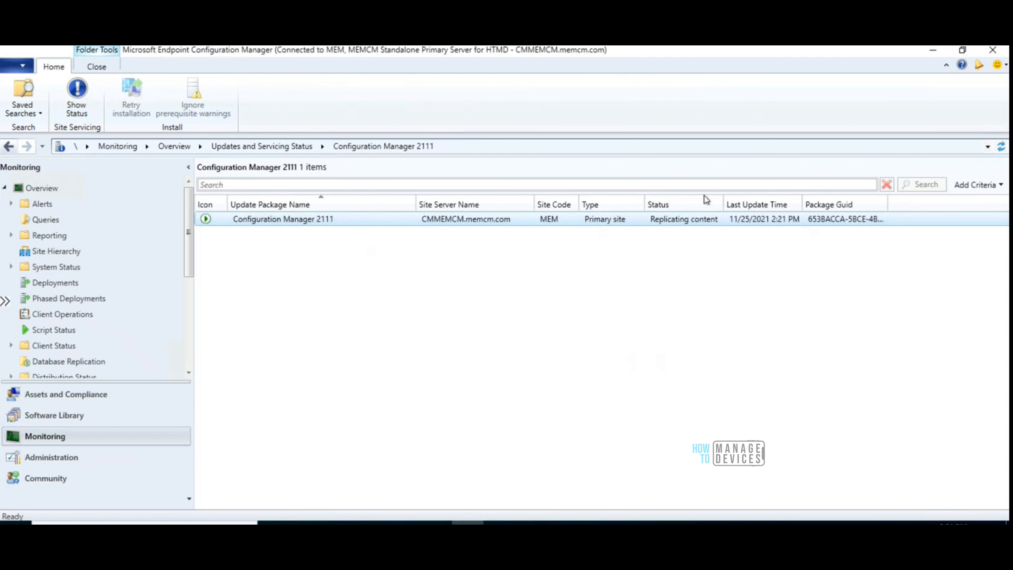
# Open the detailed installation status for the update and examine the Download and Replication stages and their tasks
pyautogui.click(90, 112)
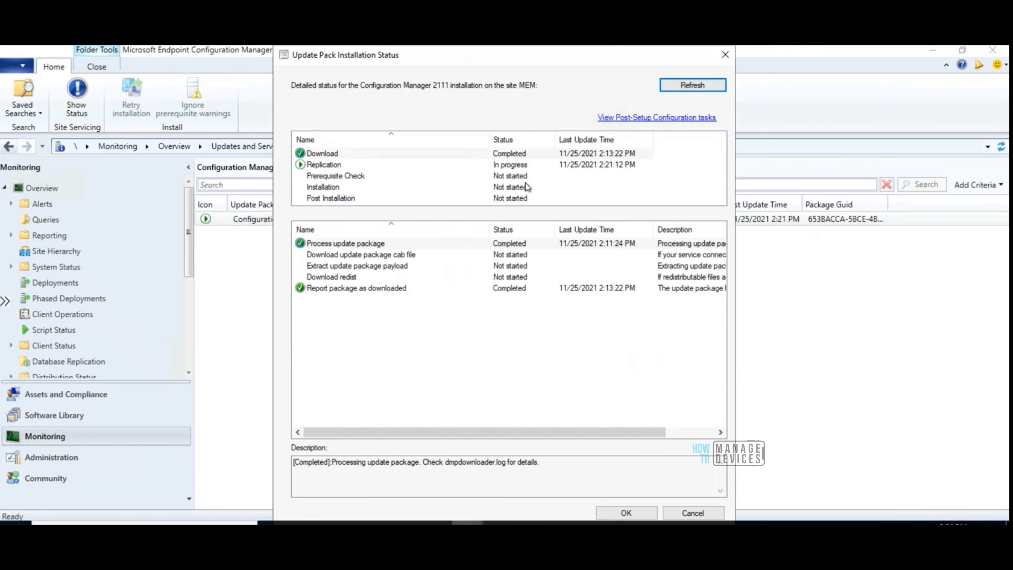
pyautogui.click(327, 166)
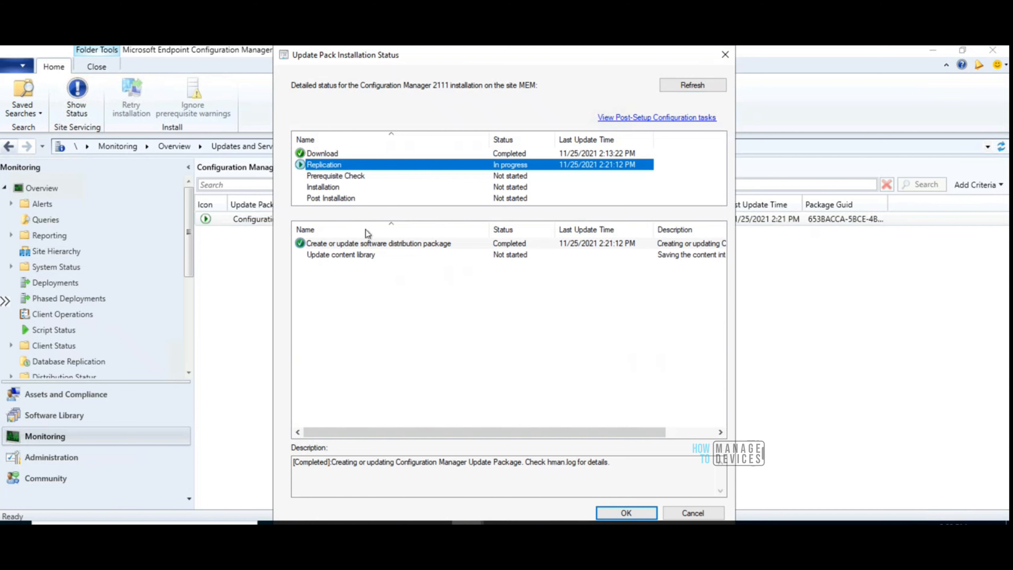
pyautogui.click(369, 248)
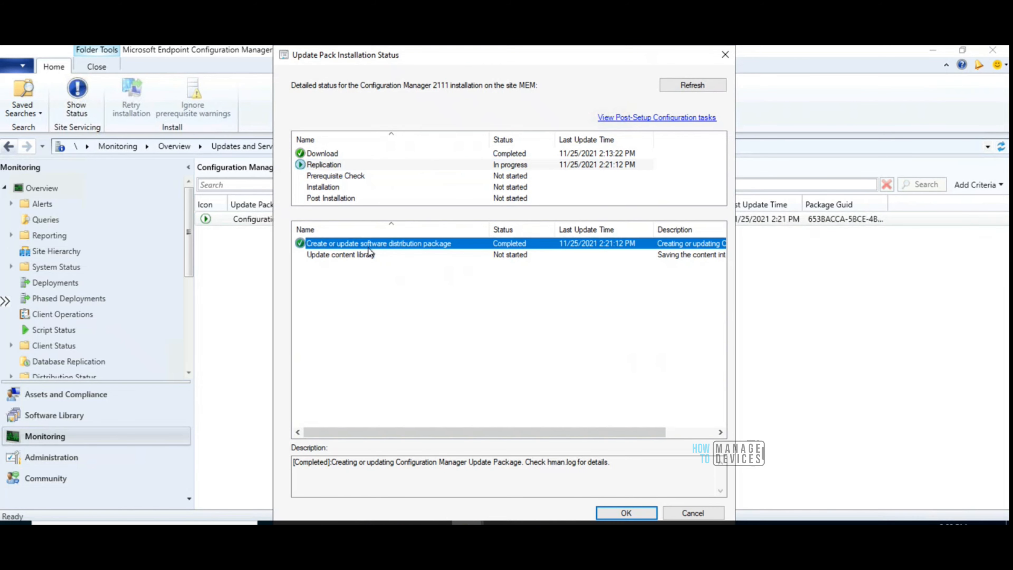
pyautogui.click(330, 165)
pyautogui.click(325, 154)
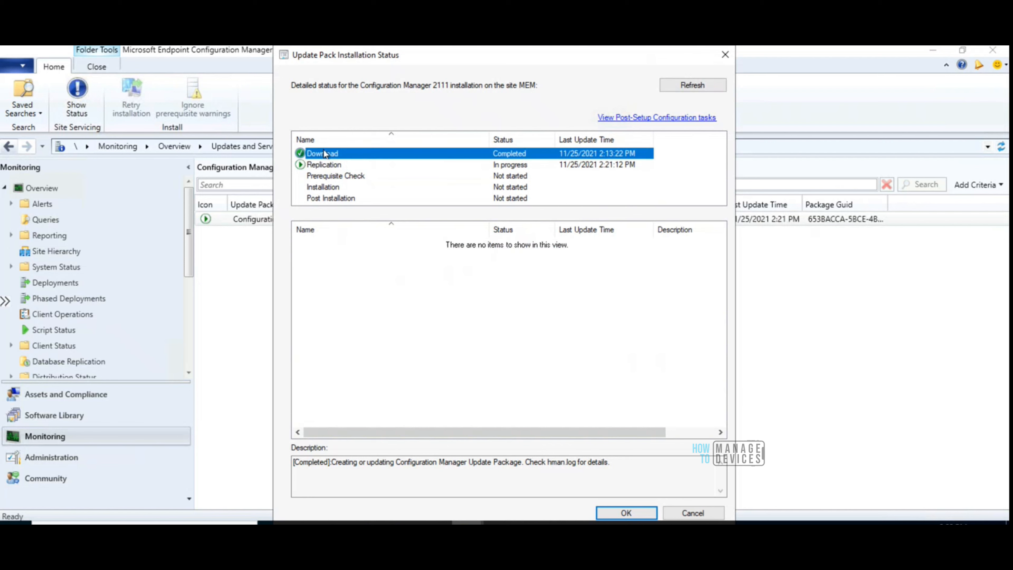
pyautogui.click(327, 165)
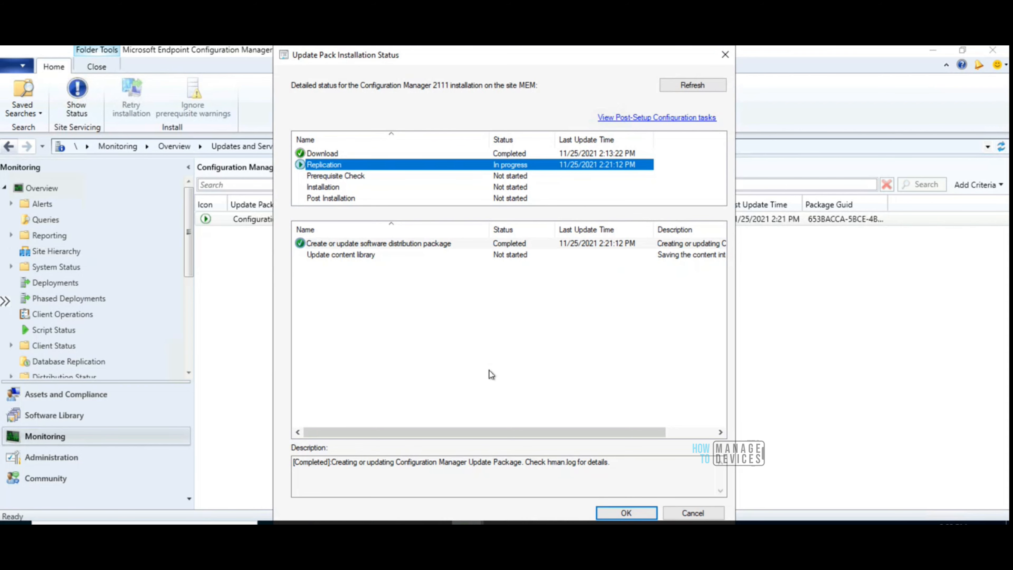
pyautogui.click(359, 243)
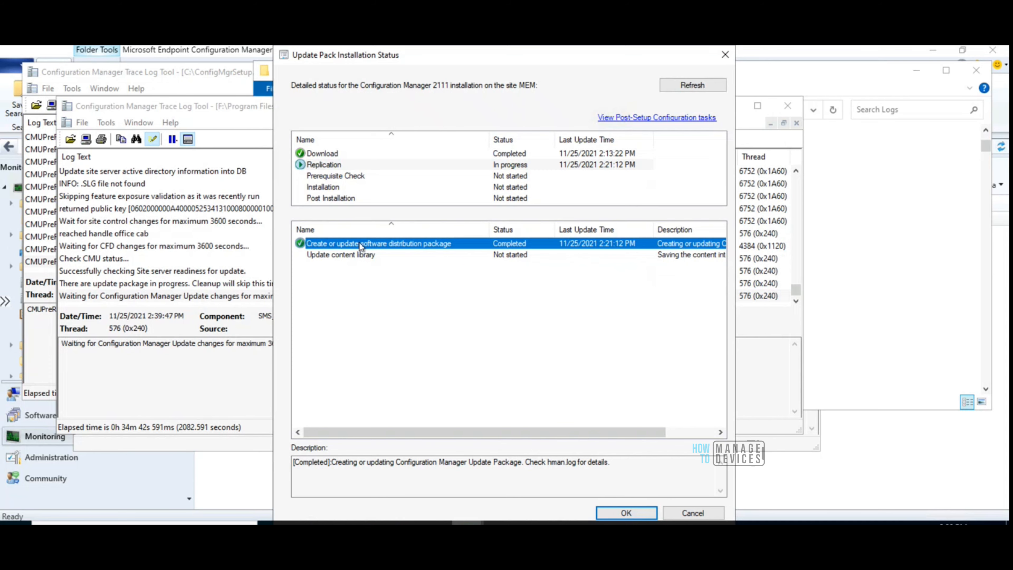
# Check the latest entries in hman.log and ConfigMgrSetup.log, and return to the update pack installation status
pyautogui.click(176, 298)
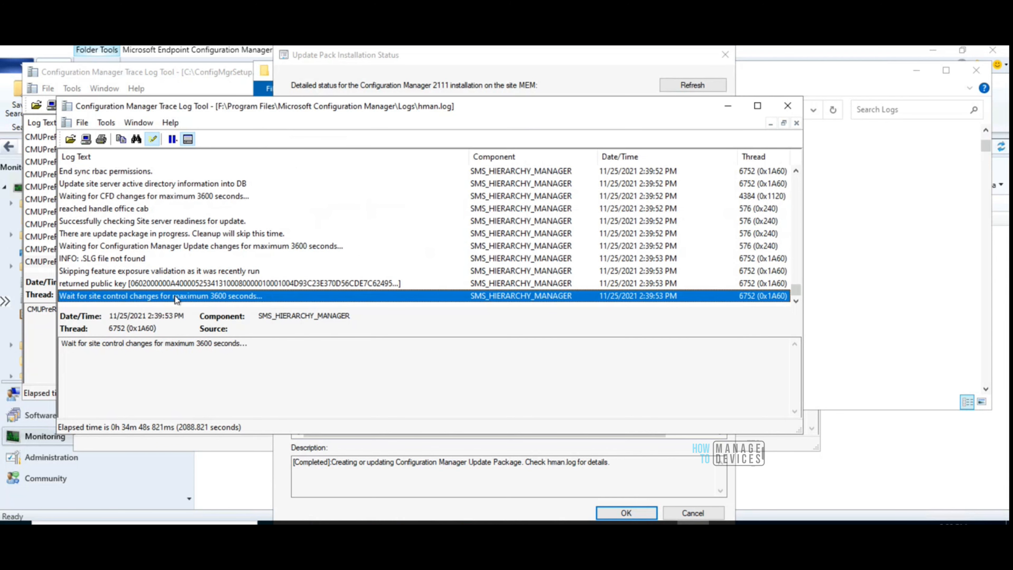
pyautogui.click(40, 260)
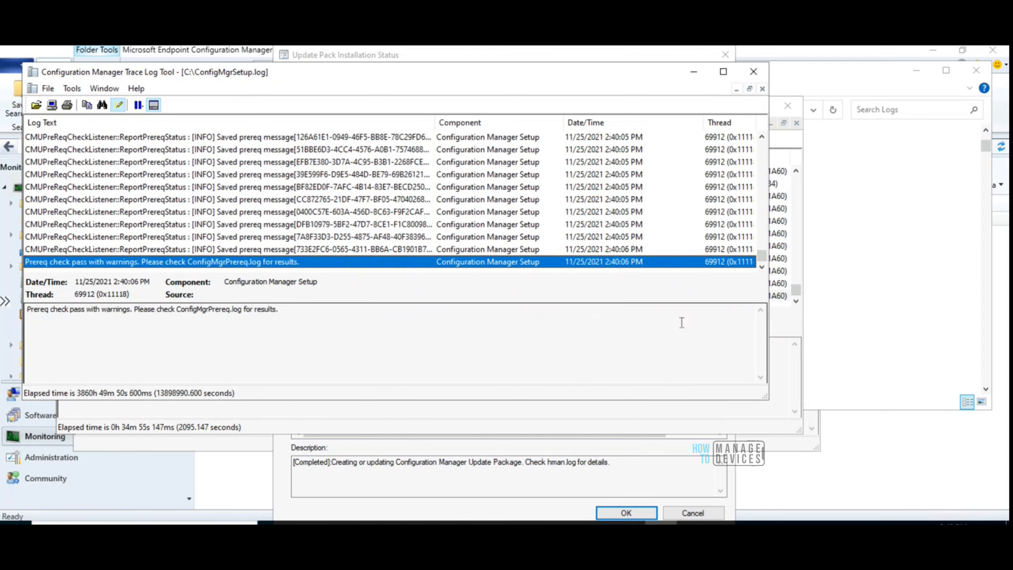
pyautogui.click(546, 478)
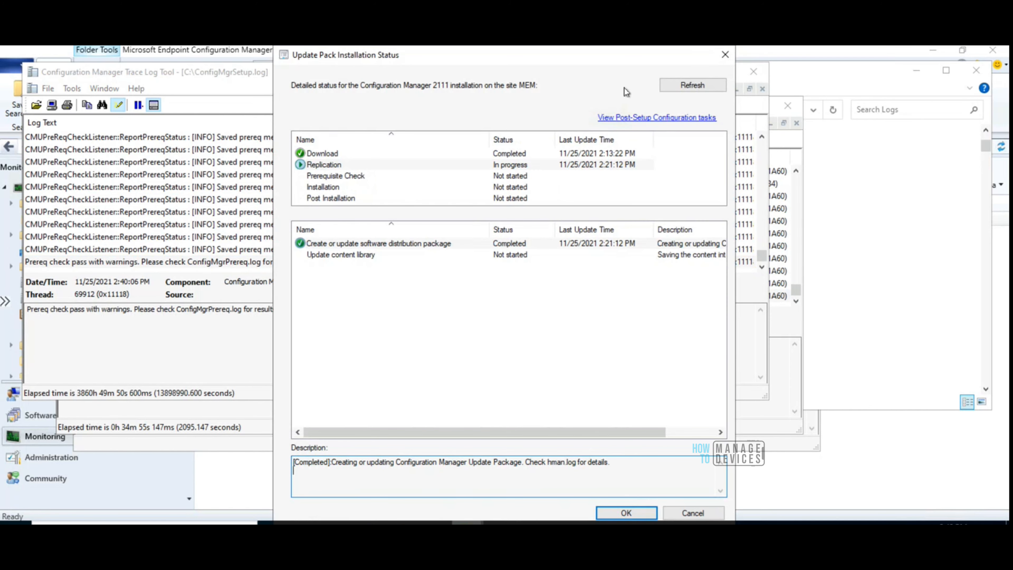
# Refresh the installation status and examine the Prerequisite Check tasks, including the potential SQL Server performance issue warning
pyautogui.click(680, 88)
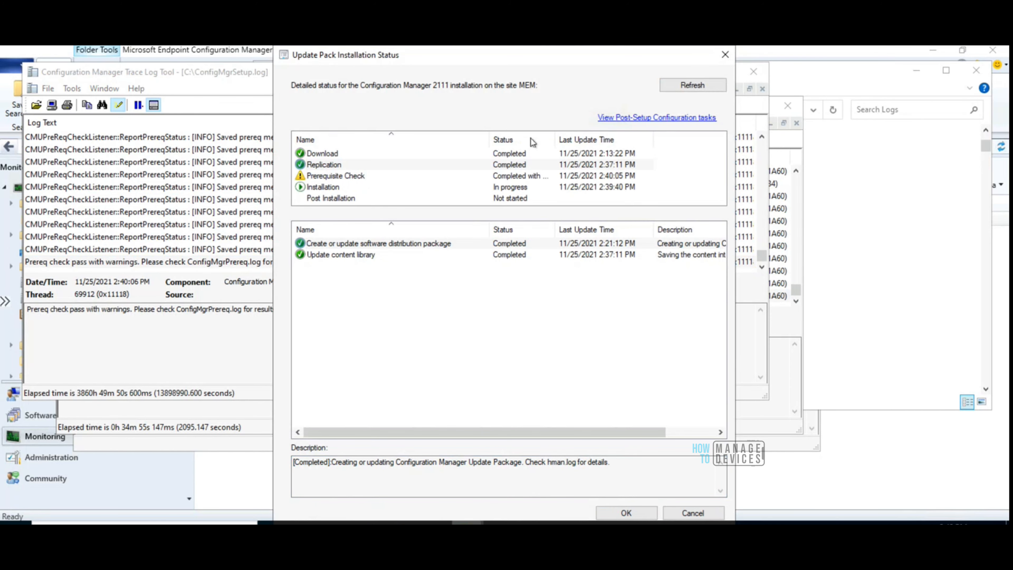
pyautogui.click(359, 178)
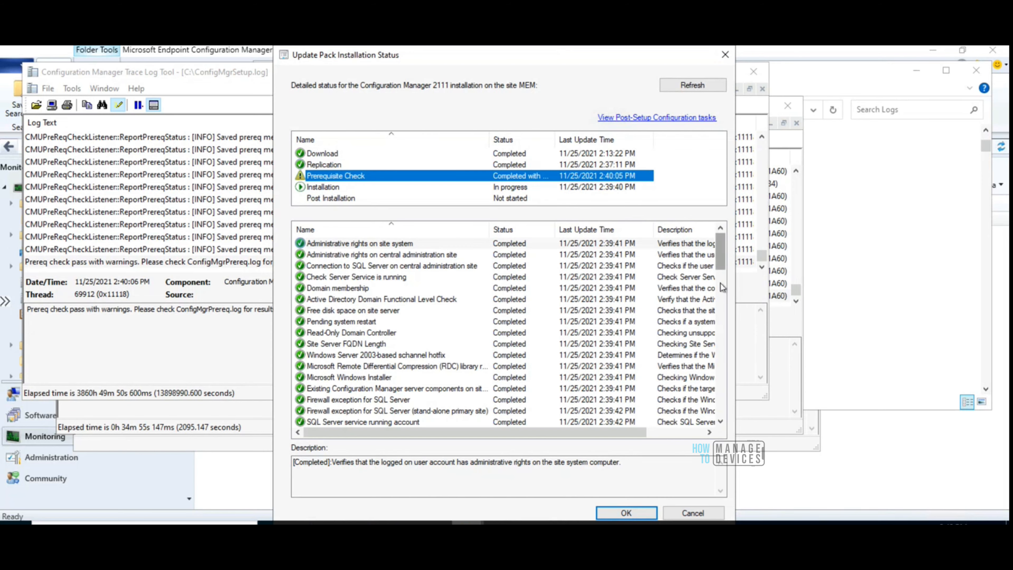
pyautogui.scroll(-3, 717, 312)
pyautogui.scroll(-18, 718, 312)
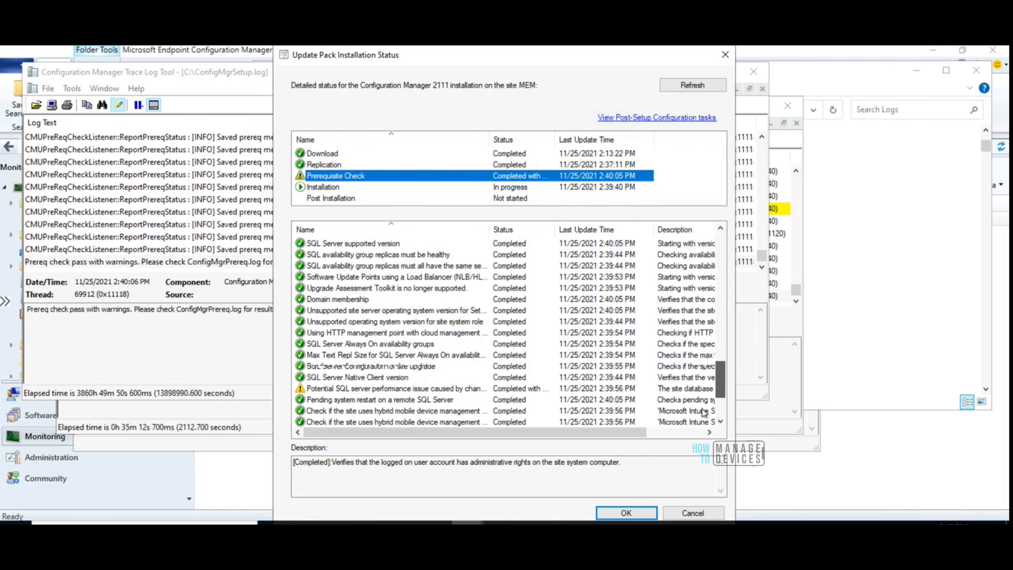
pyautogui.click(406, 313)
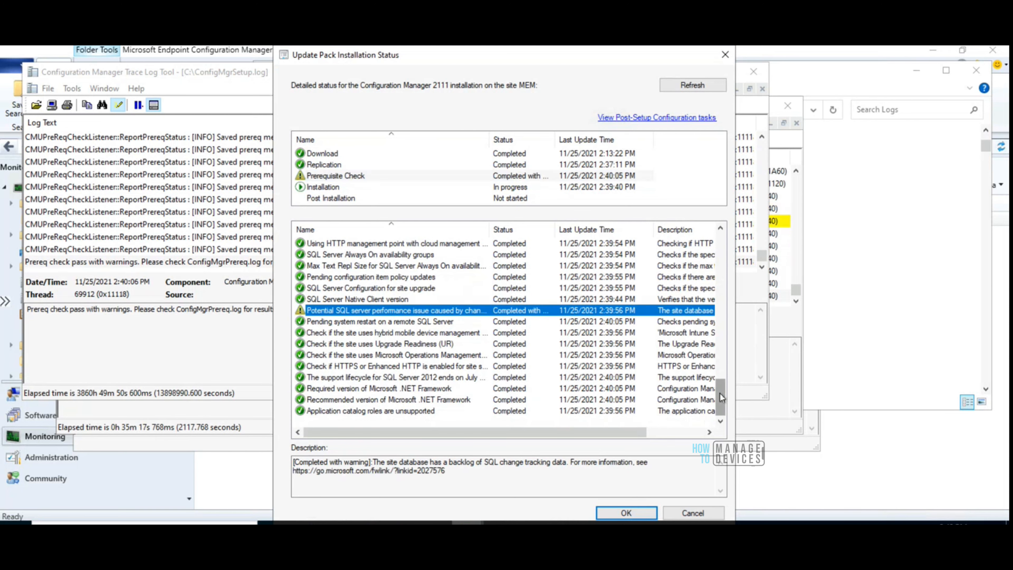
pyautogui.moveTo(721, 370); pyautogui.dragTo(720, 393)
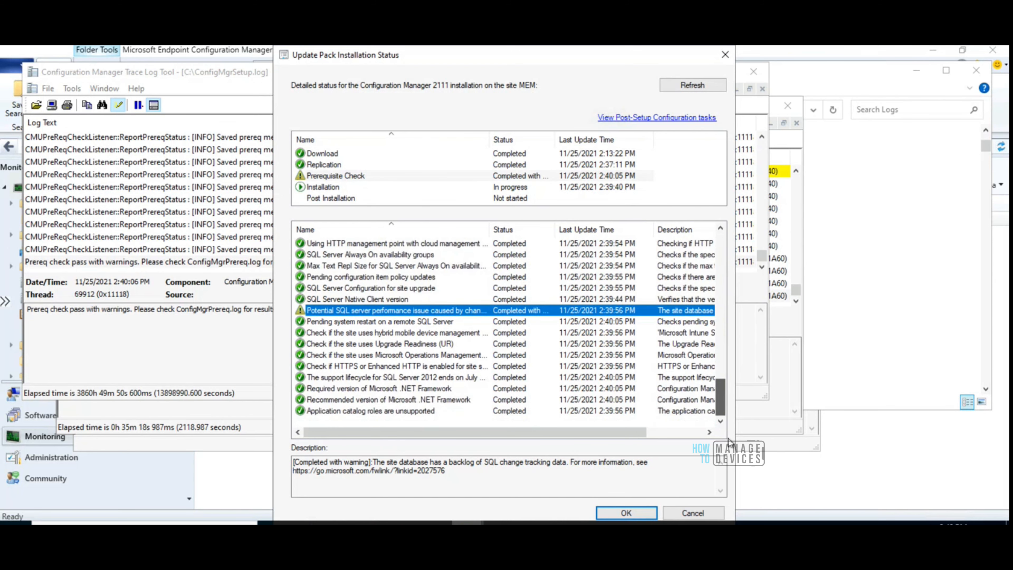
# Examine the Installation stage's Check Site Server readiness task along with the latest hman.log entries
pyautogui.click(796, 303)
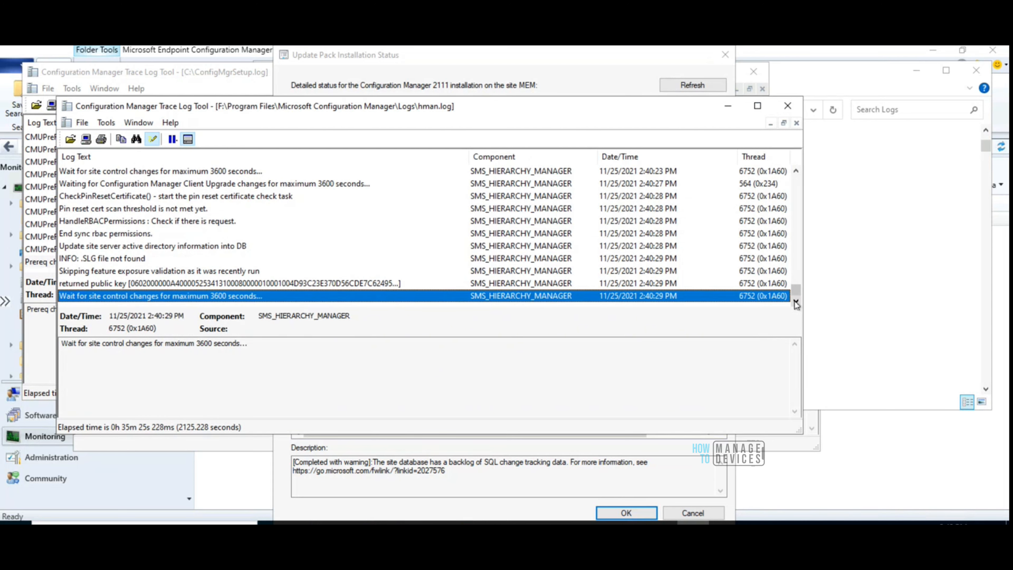
pyautogui.click(728, 108)
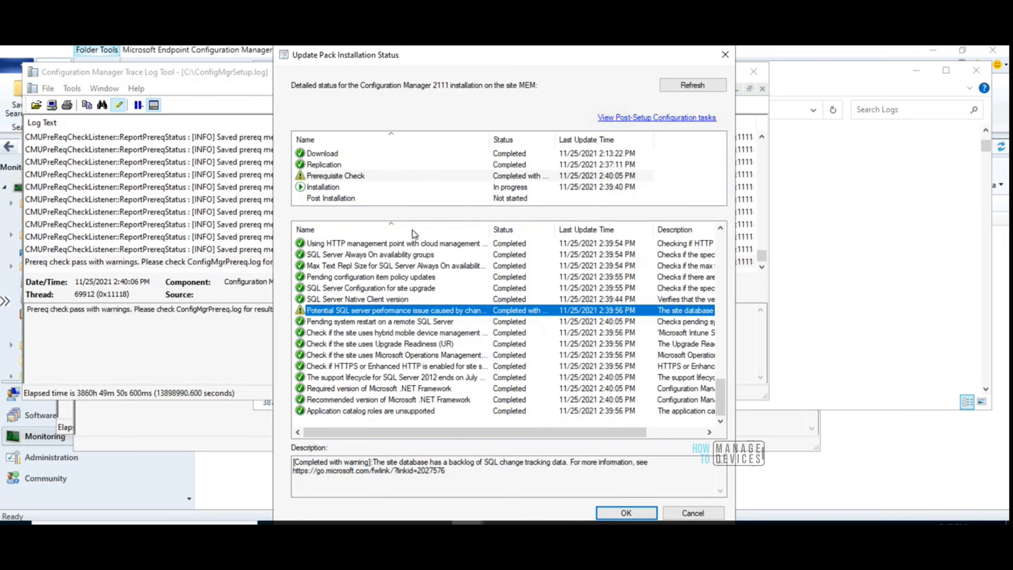
pyautogui.click(331, 188)
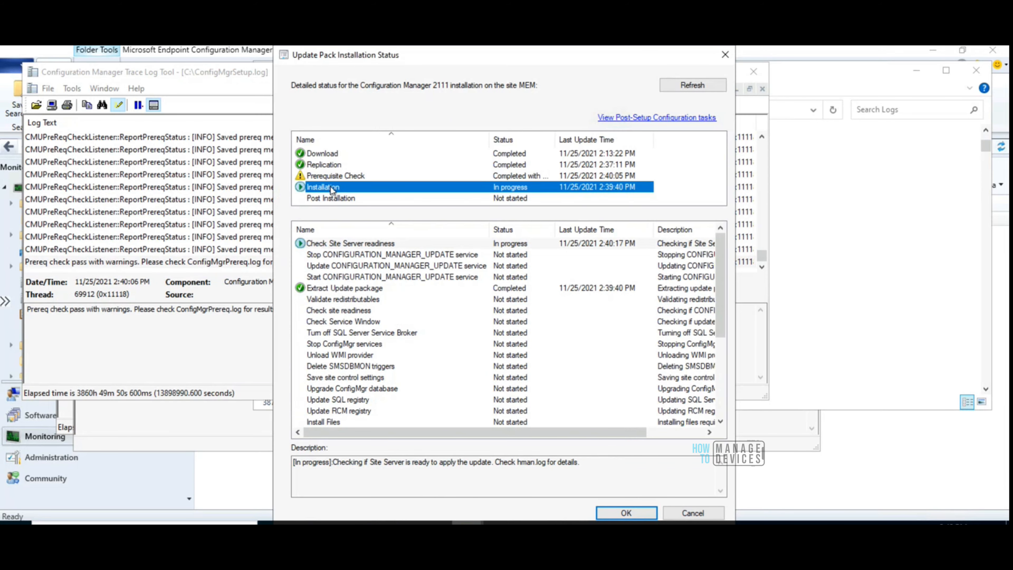
pyautogui.click(383, 244)
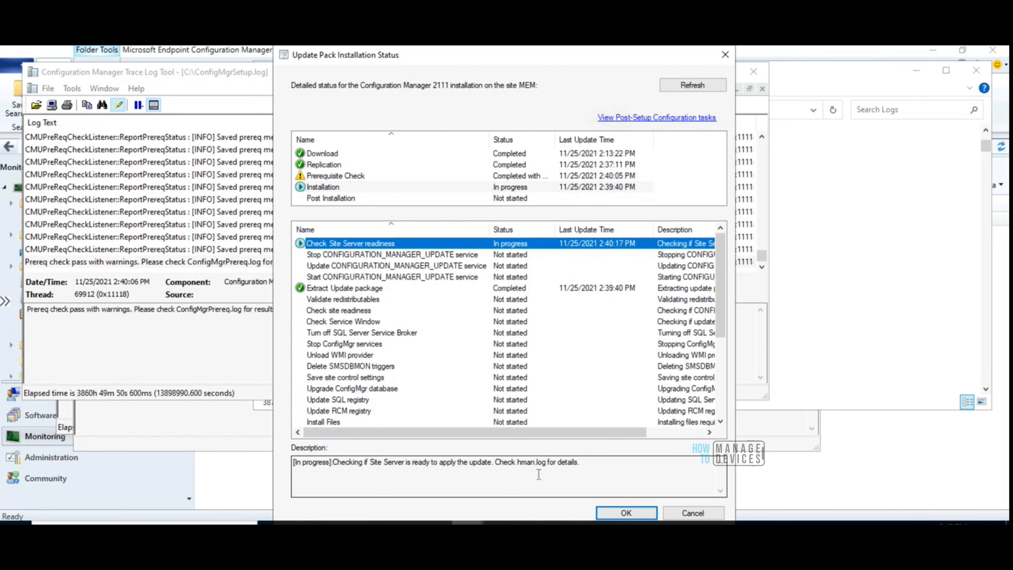
pyautogui.click(693, 523)
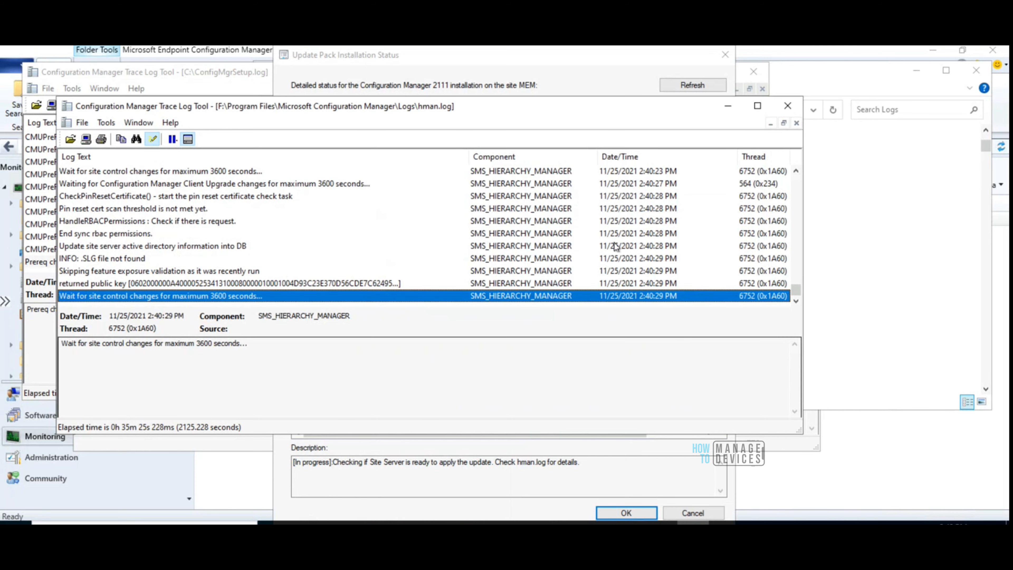
# Move the hman.log window clear of the other logs and examine its latest site hierarchy manager entries
pyautogui.moveTo(523, 107); pyautogui.dragTo(671, 105)
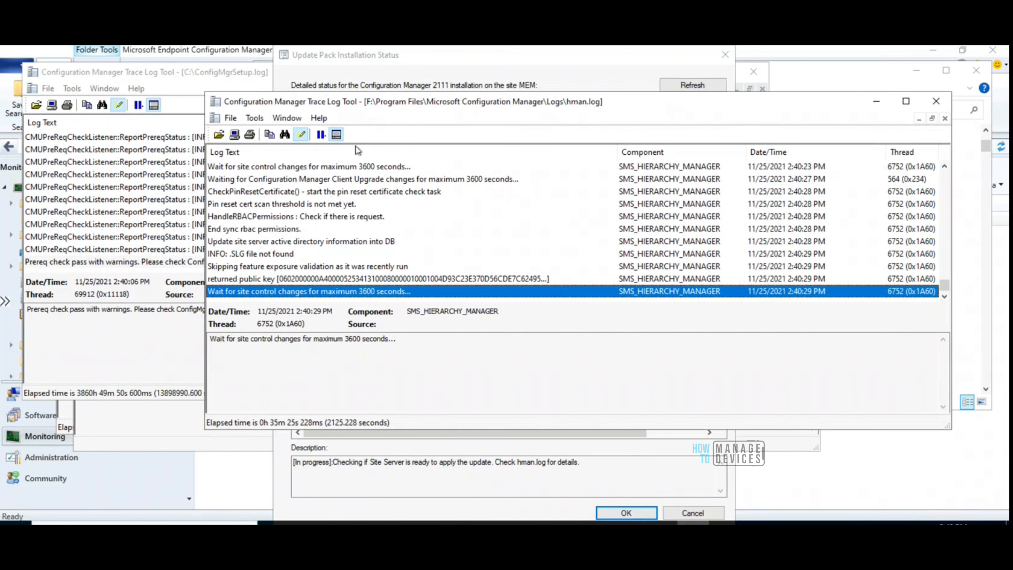
pyautogui.click(371, 193)
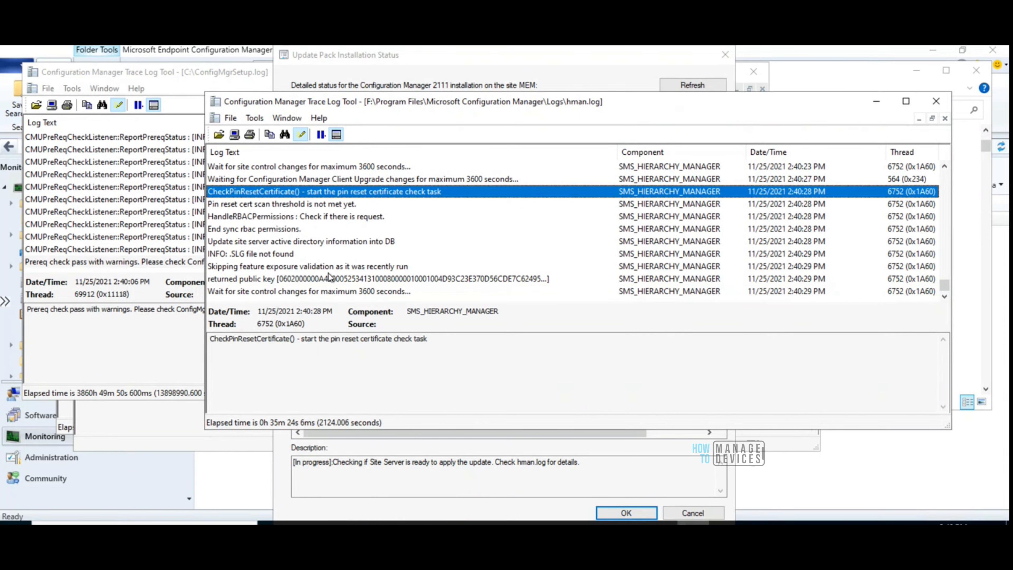
pyautogui.click(323, 279)
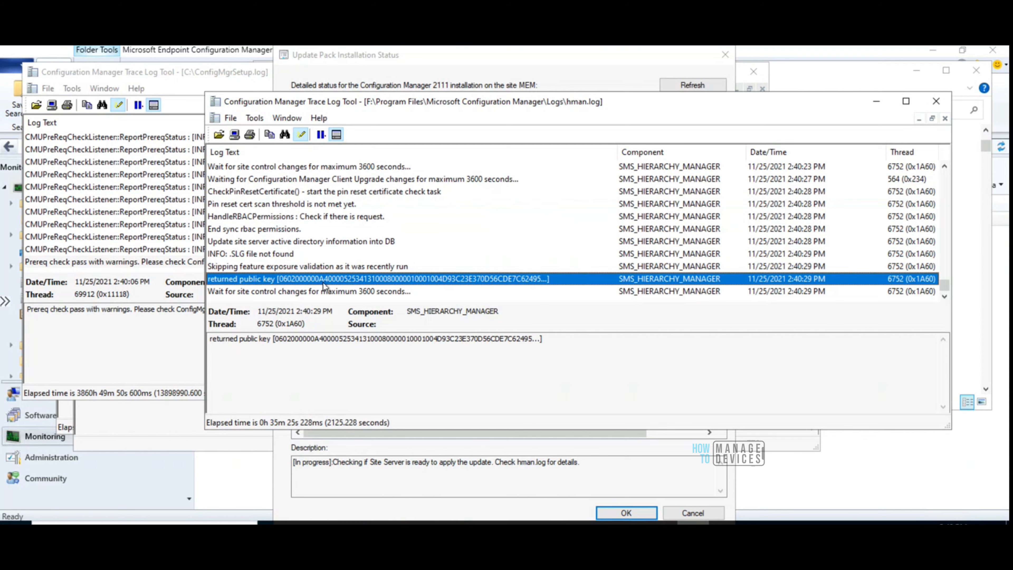
pyautogui.press('Down')
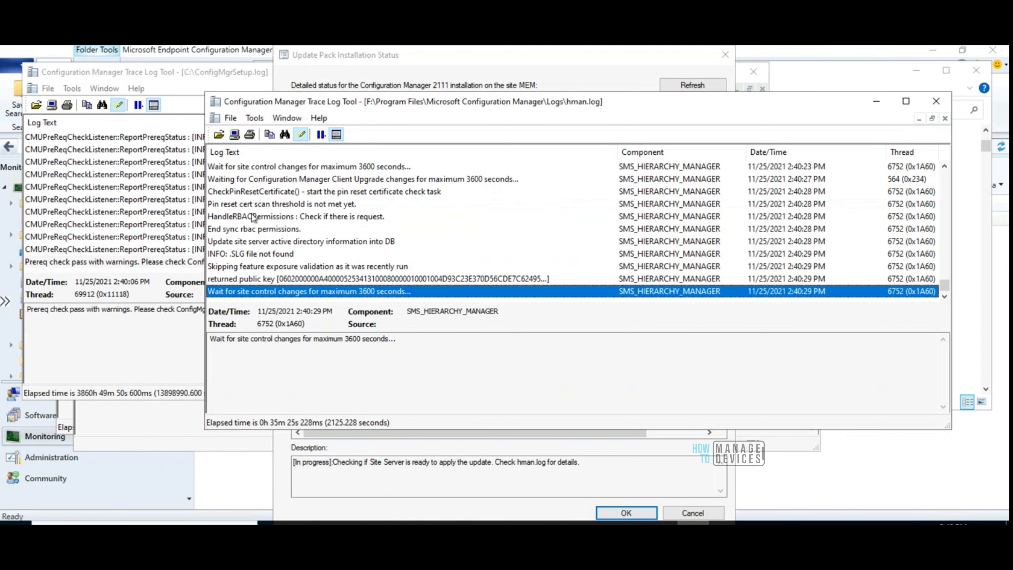
# Close the ConfigMgrPrereq.log and dmpdownloader.log trace windows
pyautogui.click(171, 330)
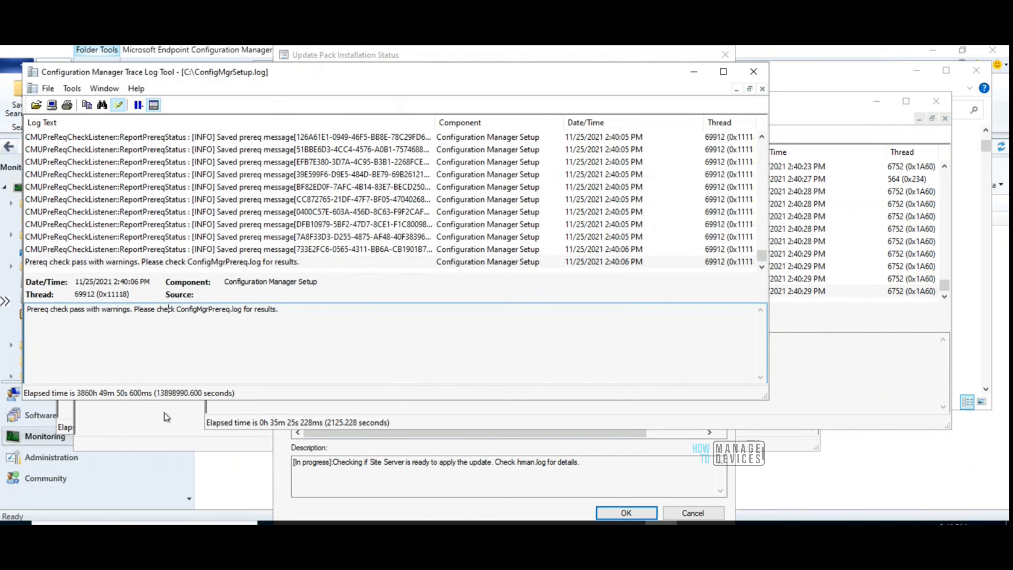
pyautogui.click(163, 413)
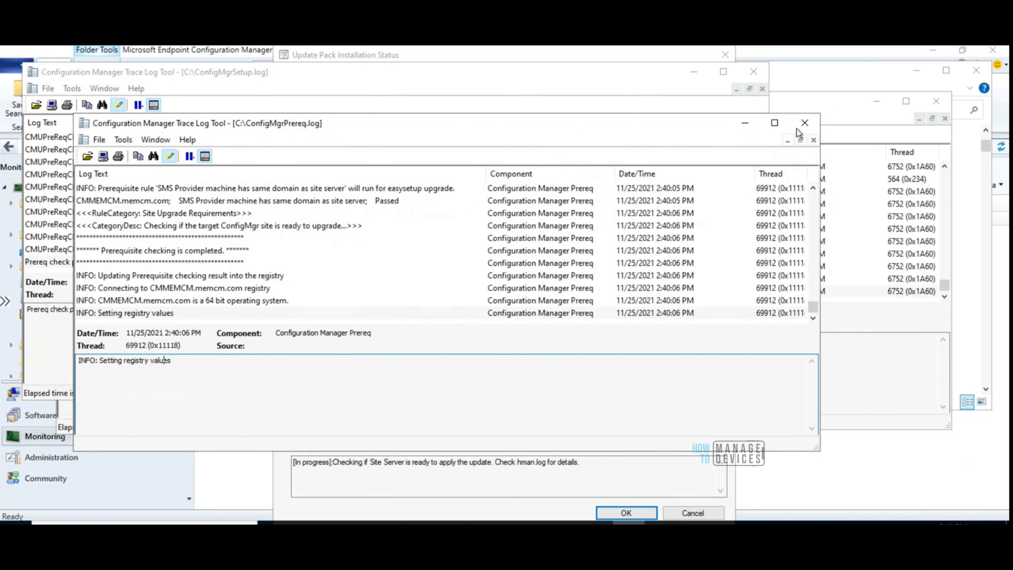
pyautogui.click(804, 125)
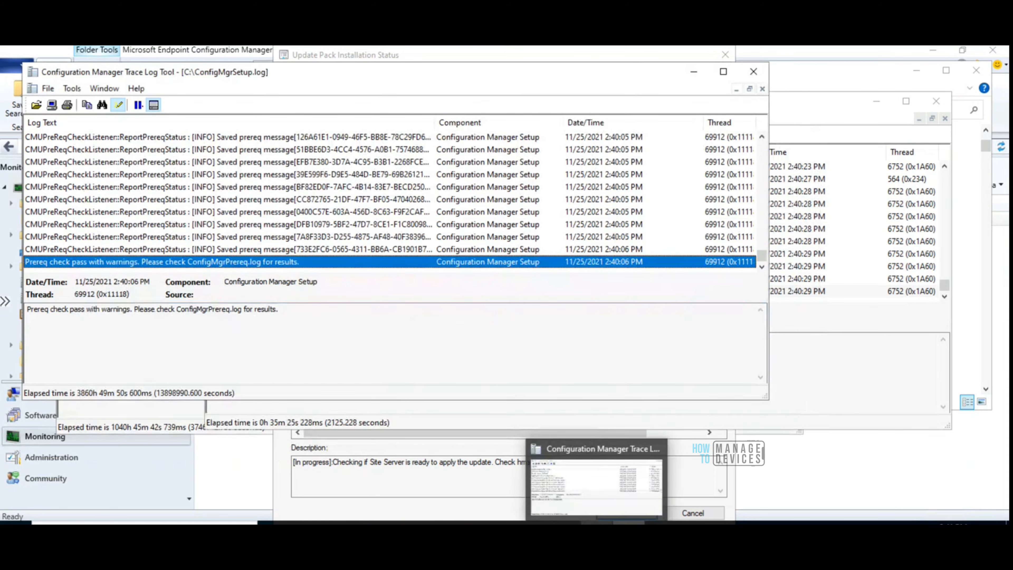
pyautogui.click(596, 523)
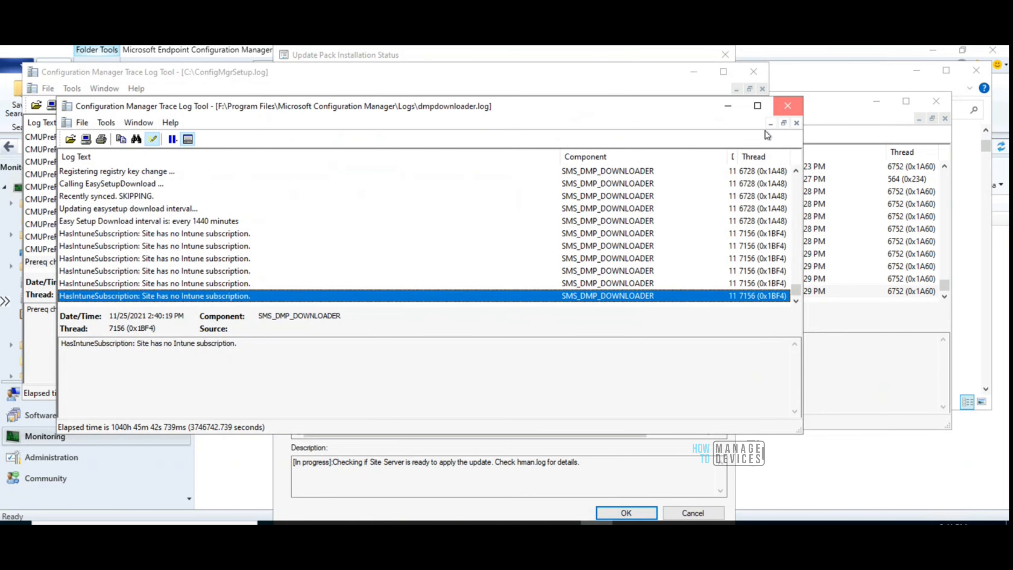
pyautogui.click(787, 106)
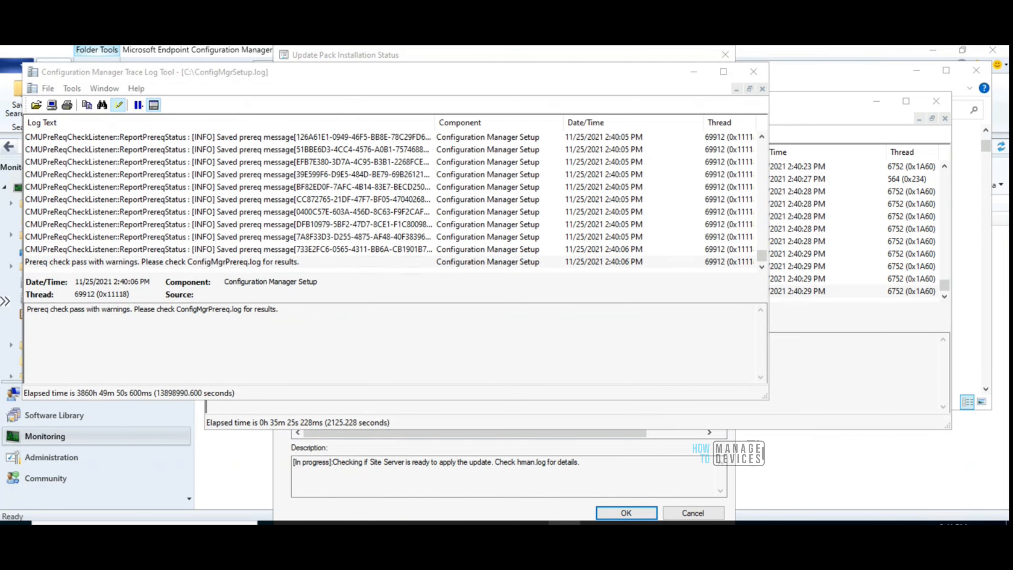
# Examine the CMUpdate.log entries about continuing despite prerequisite warnings, and the site server readiness entries in hman.log
pyautogui.moveTo(564, 523)
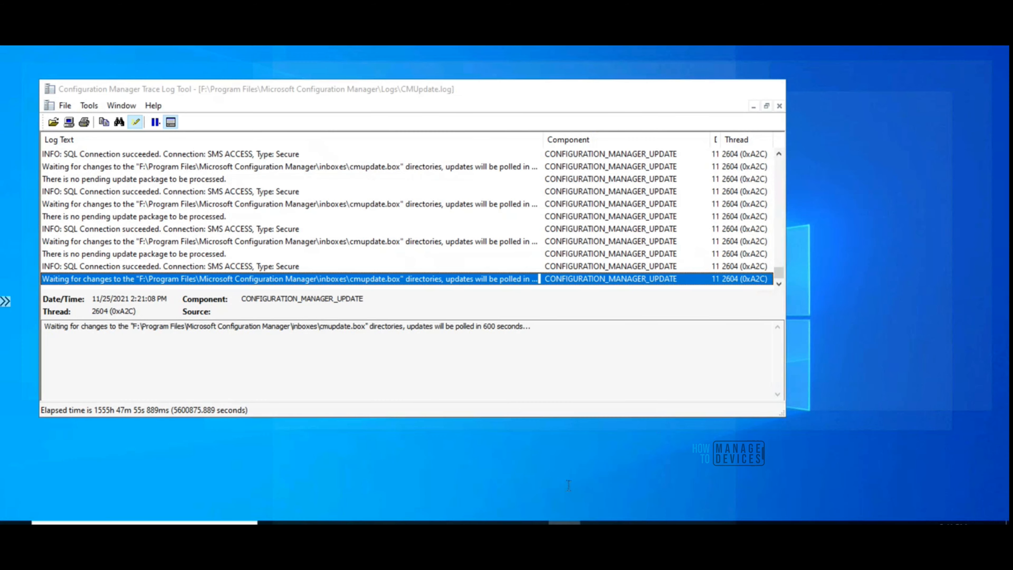
pyautogui.click(568, 489)
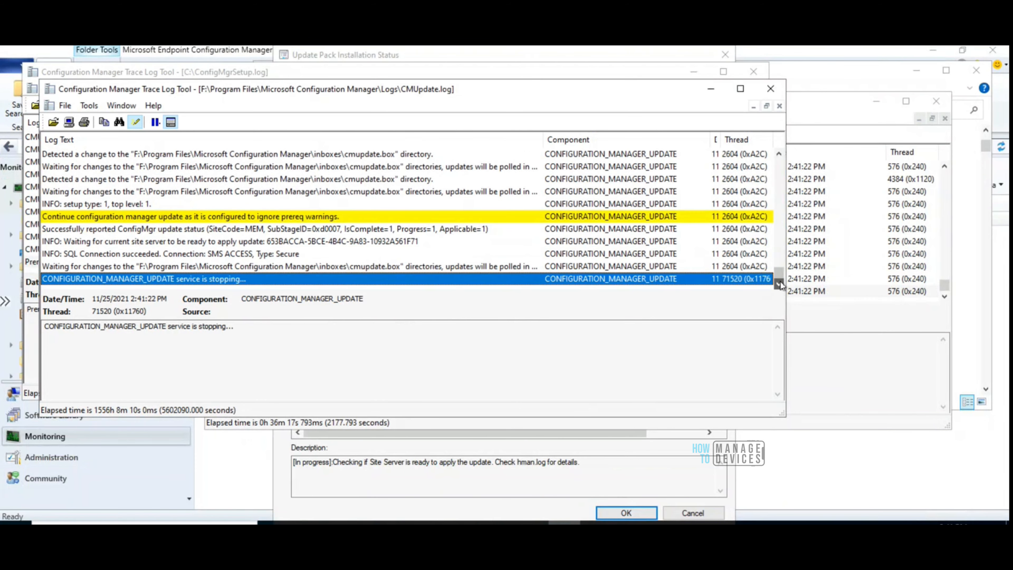
pyautogui.click(358, 168)
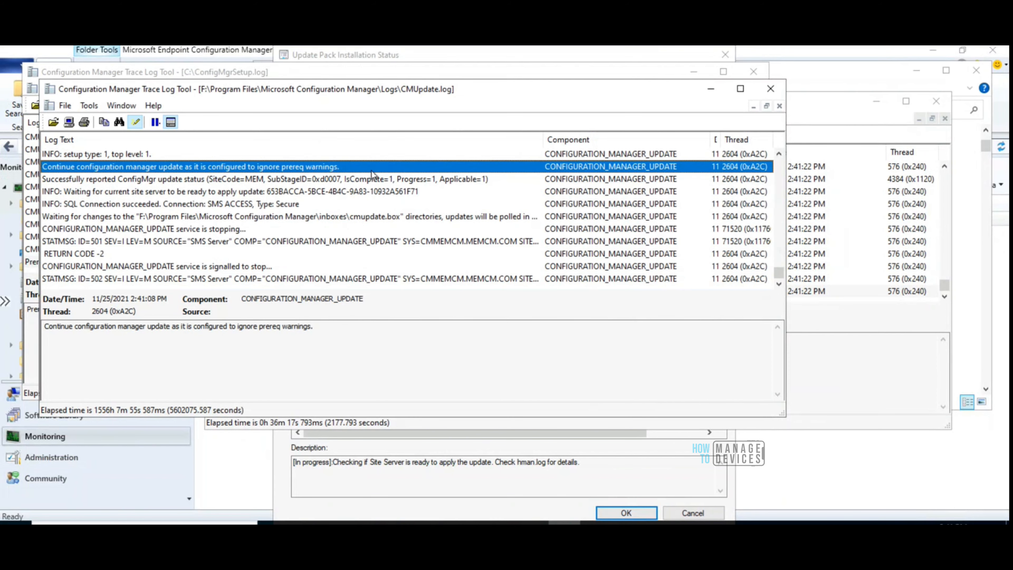
pyautogui.click(780, 286)
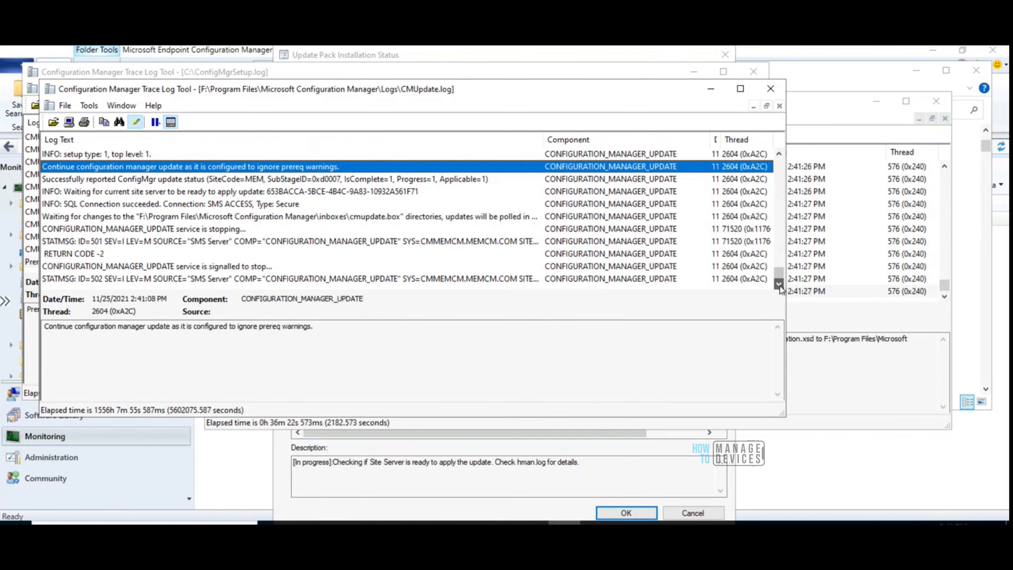
pyautogui.click(831, 320)
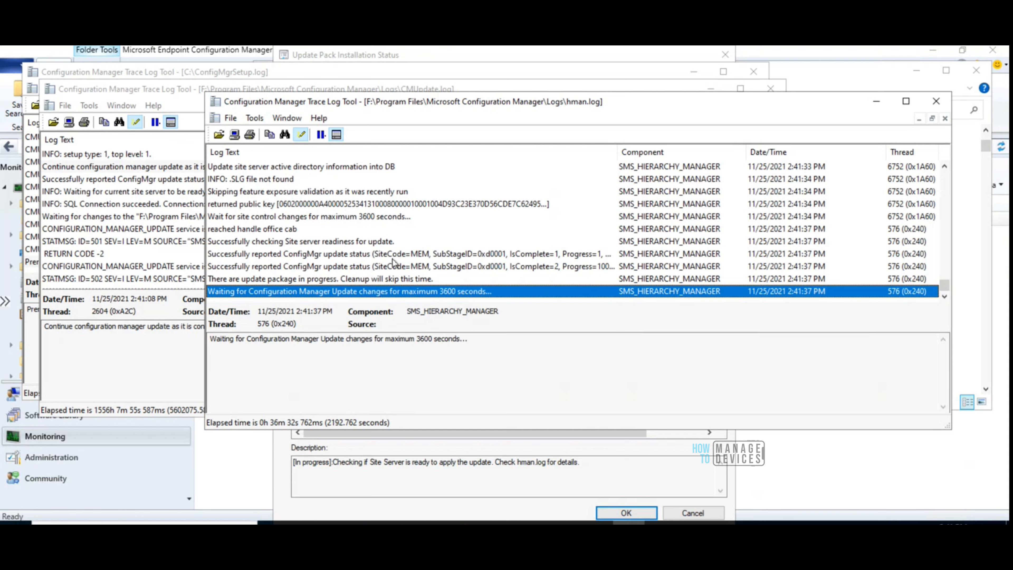
pyautogui.click(346, 254)
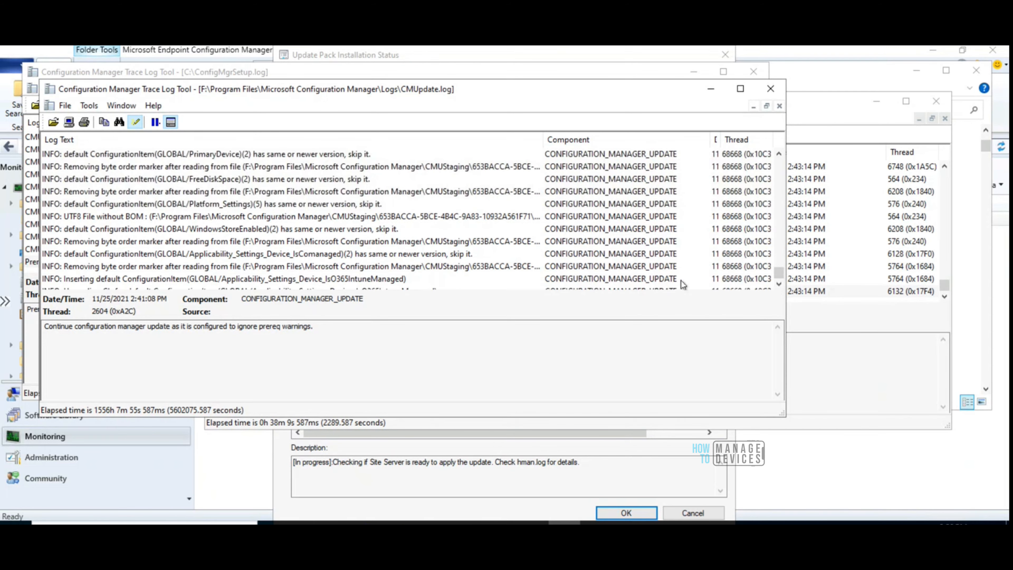
# Follow the newest CMUpdate.log entries to monitor the installation's configuration item imports, extraction views and update processing
pyautogui.click(695, 279)
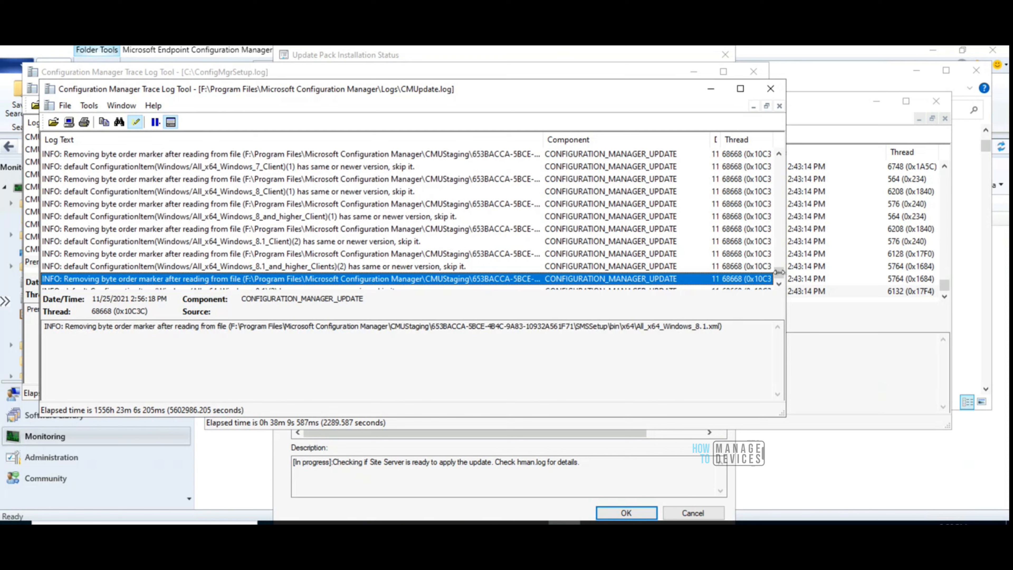
pyautogui.moveTo(780, 273); pyautogui.dragTo(781, 281)
pyautogui.click(782, 282)
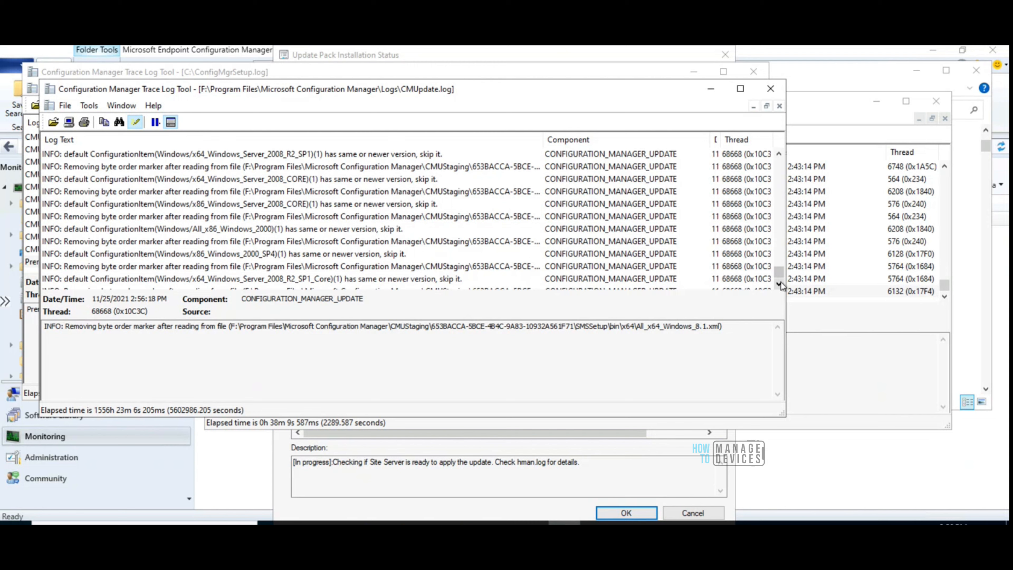
pyautogui.click(780, 284)
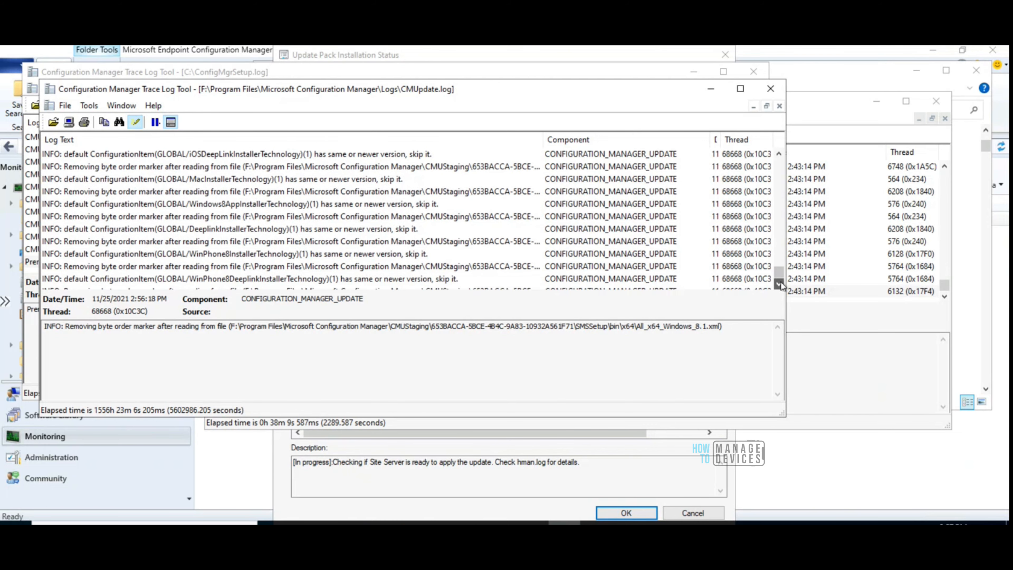
pyautogui.moveTo(778, 282); pyautogui.dragTo(778, 285)
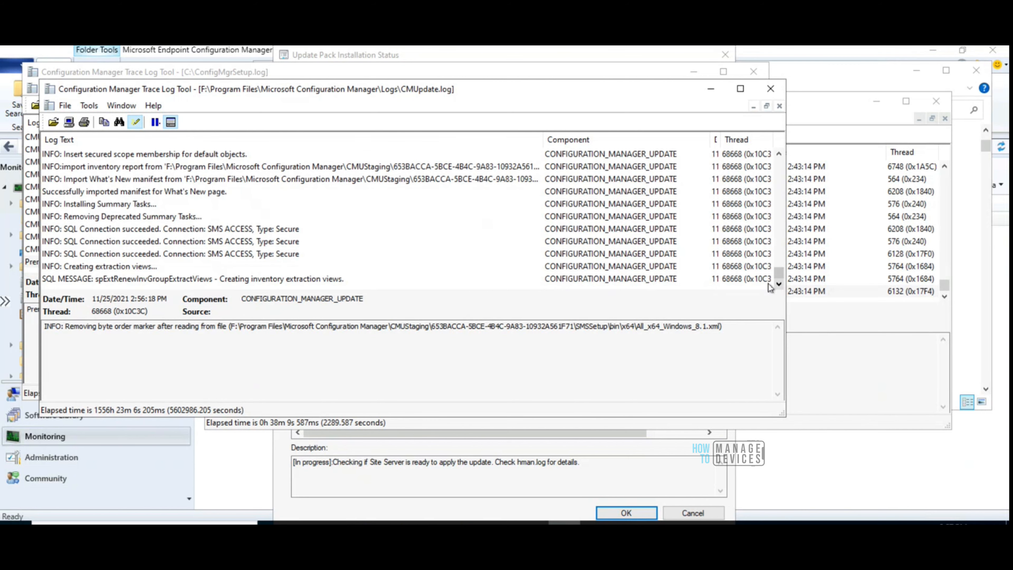
pyautogui.click(714, 279)
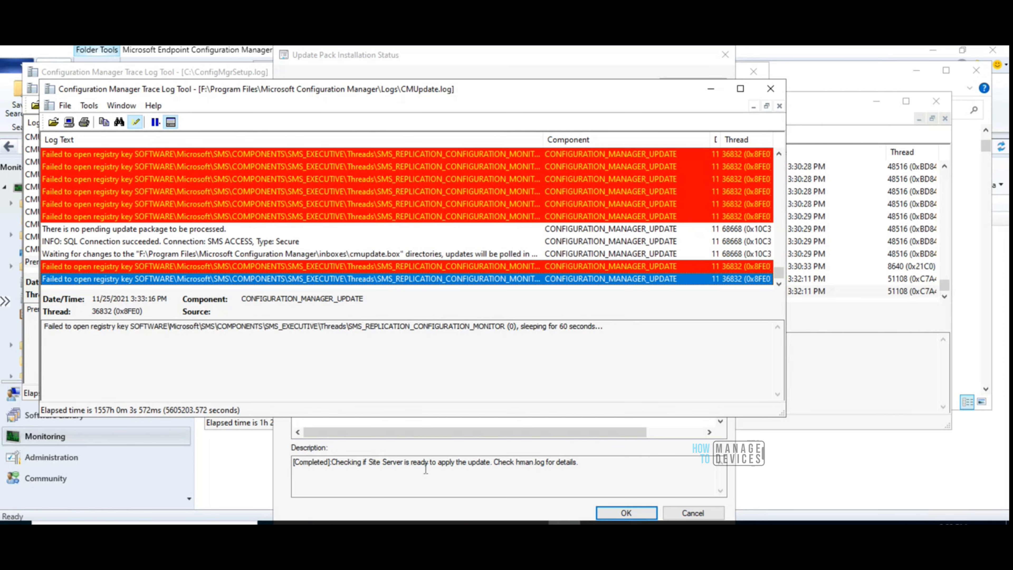
# Refresh the update pack installation status and examine the Post Installation tasks
pyautogui.click(594, 464)
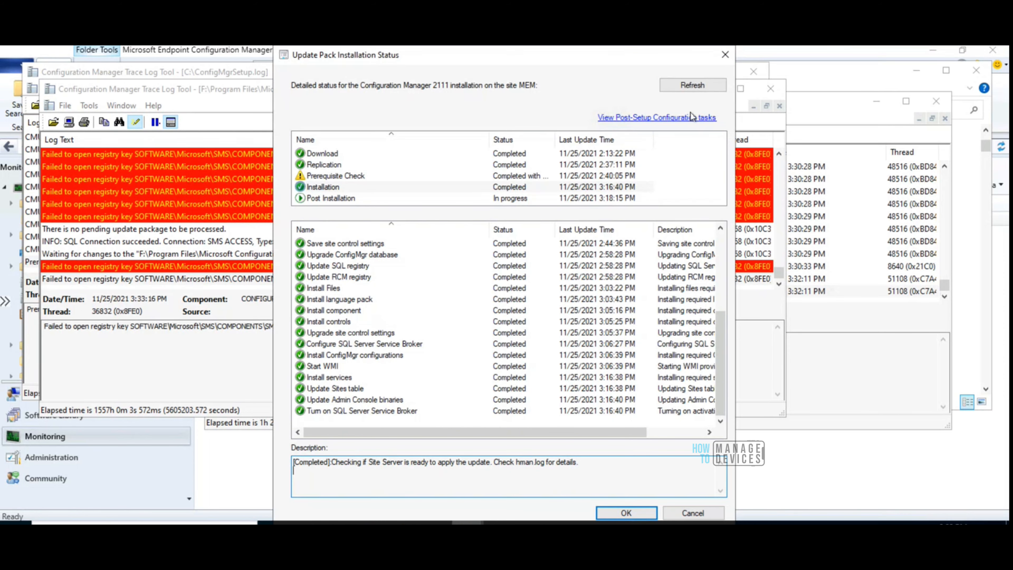
pyautogui.click(692, 88)
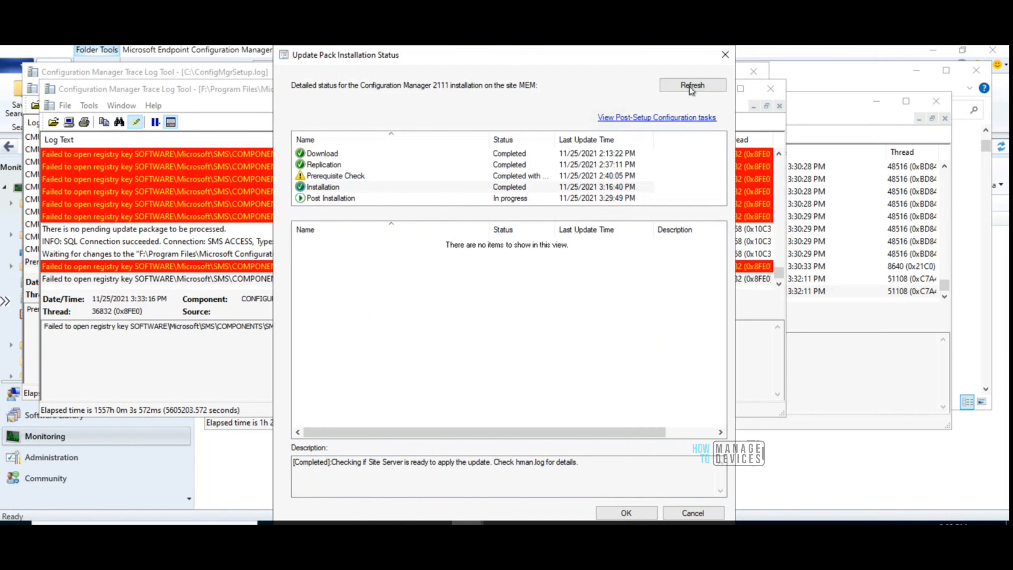
pyautogui.click(346, 199)
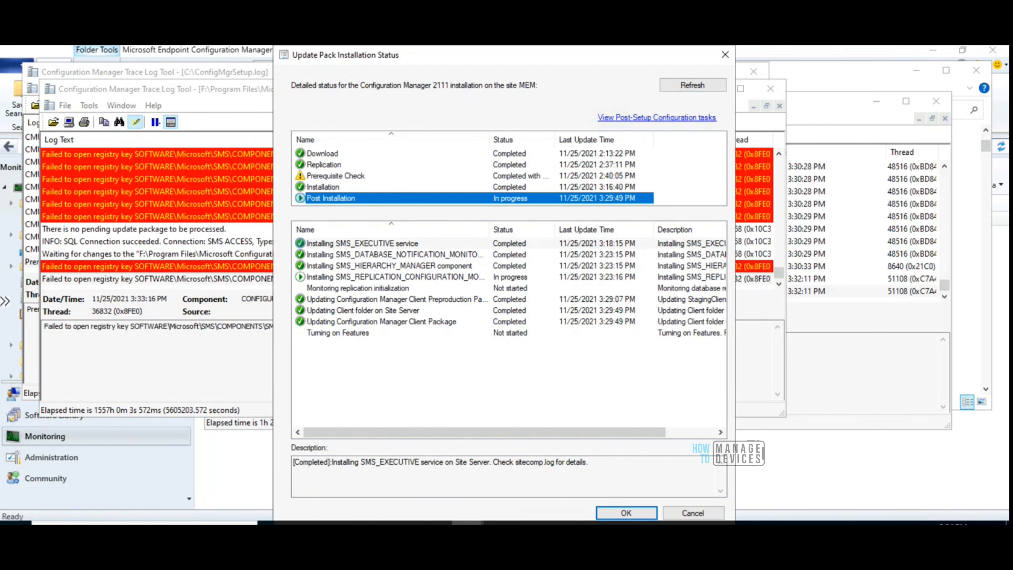
# Return to the Configuration Manager console, request the update's status, and agree to close the console and install its new version
pyautogui.click(467, 523)
pyautogui.click(525, 483)
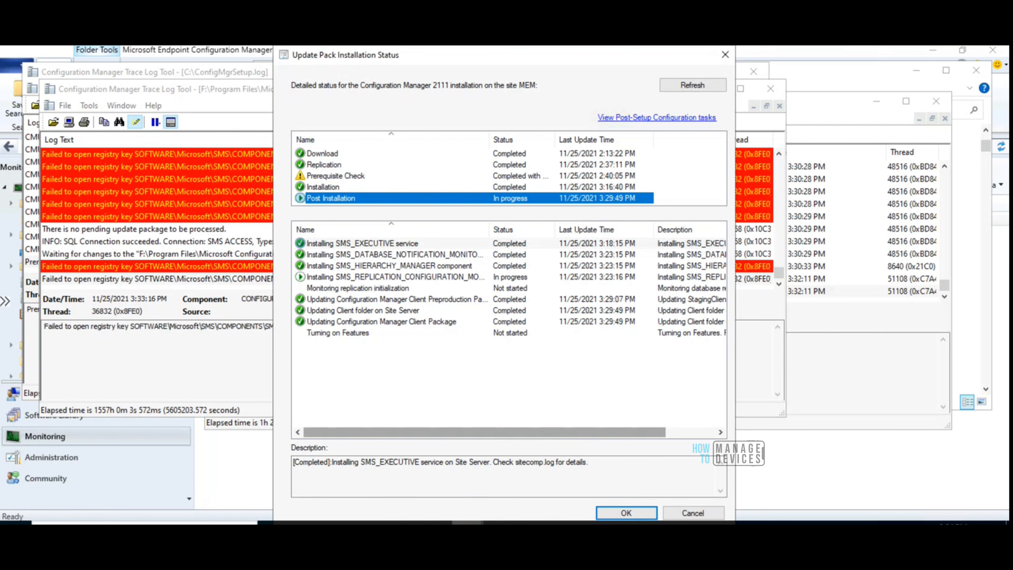
pyautogui.click(467, 523)
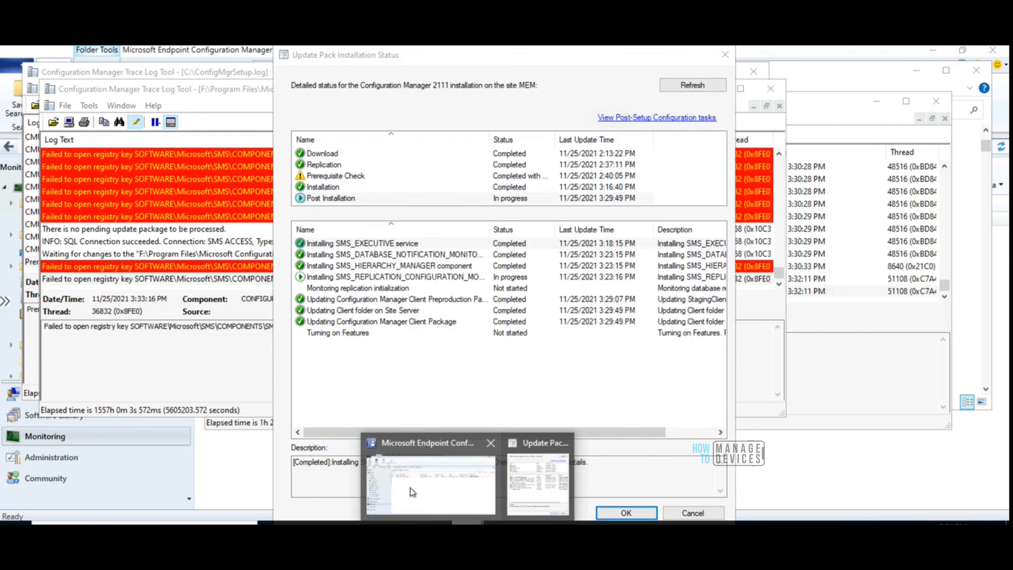
pyautogui.click(410, 487)
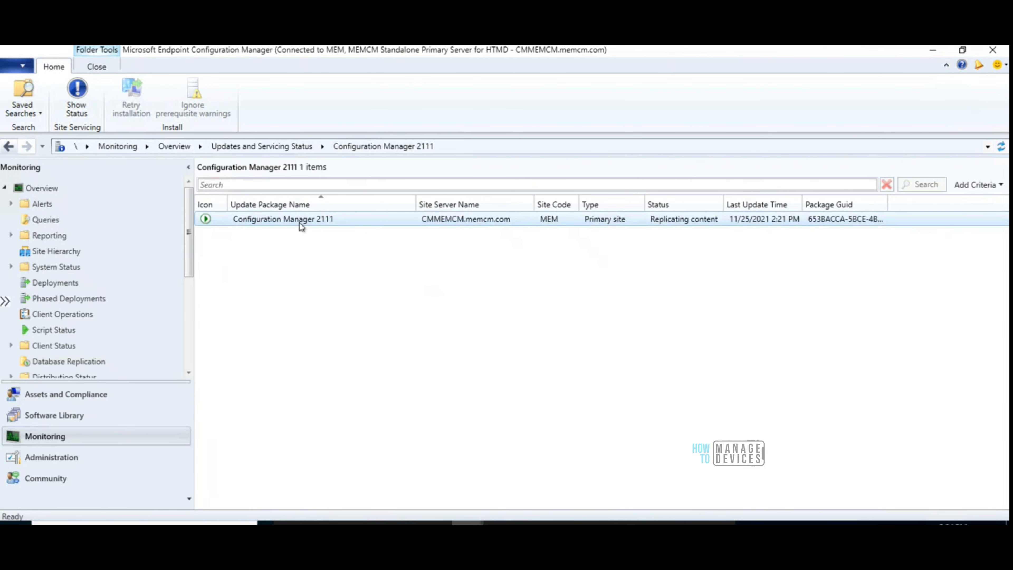
pyautogui.click(77, 108)
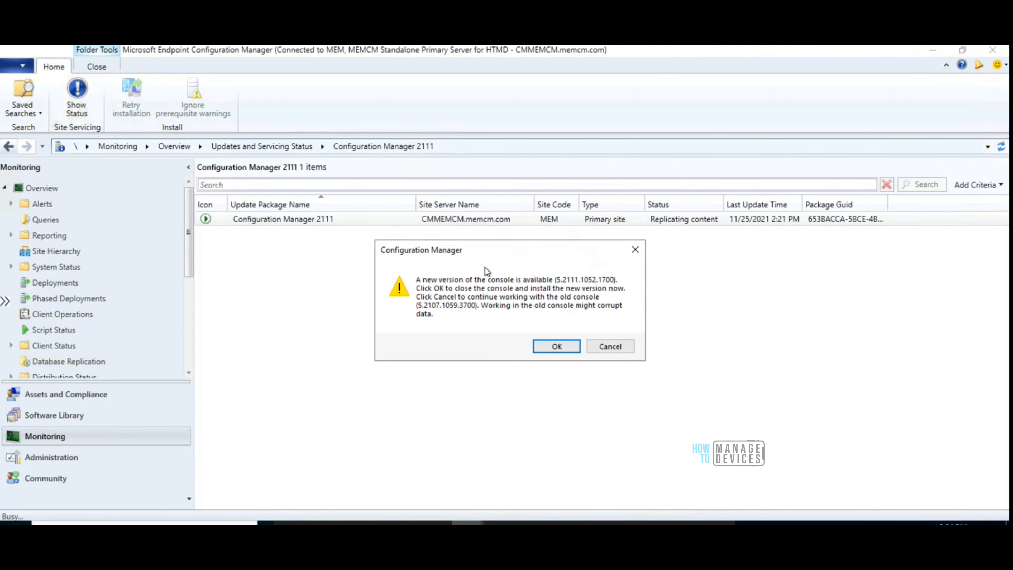
pyautogui.click(557, 347)
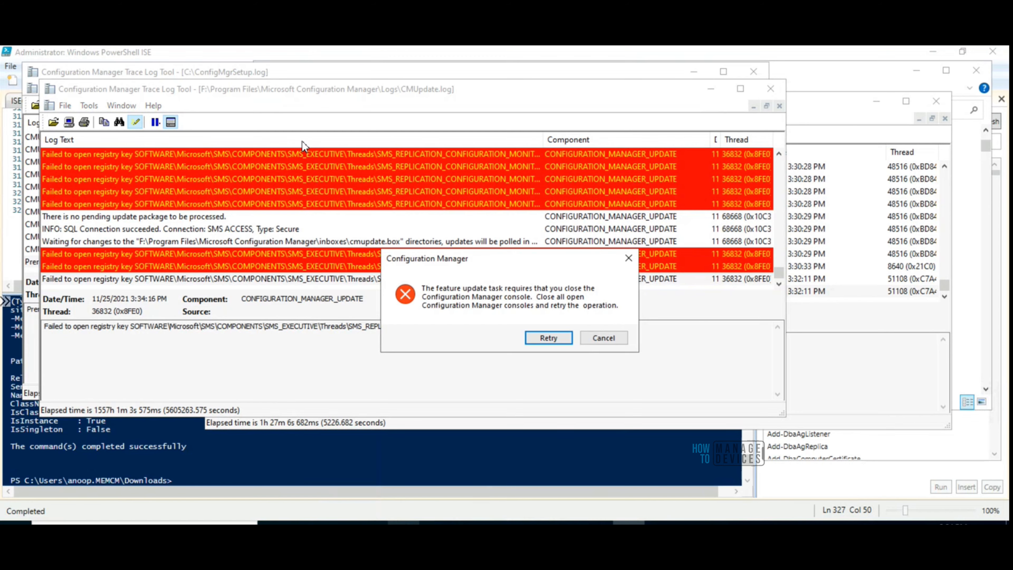
# Switch to Task Manager and end the background Microsoft Configuration Manager console process blocking the console upgrade
pyautogui.hotkey('ctrl', 'shift', 'Escape')
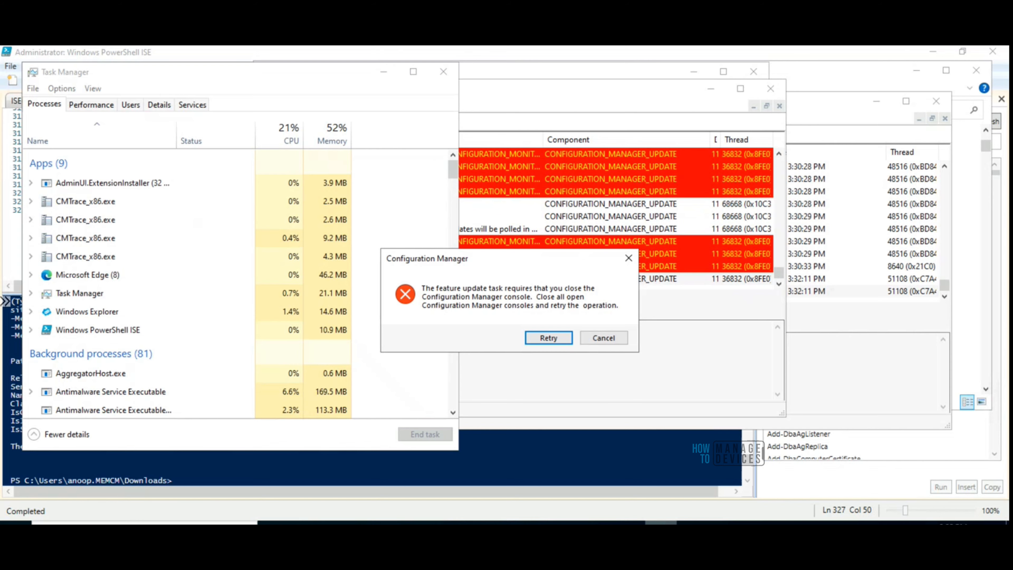
pyautogui.rightClick(686, 523)
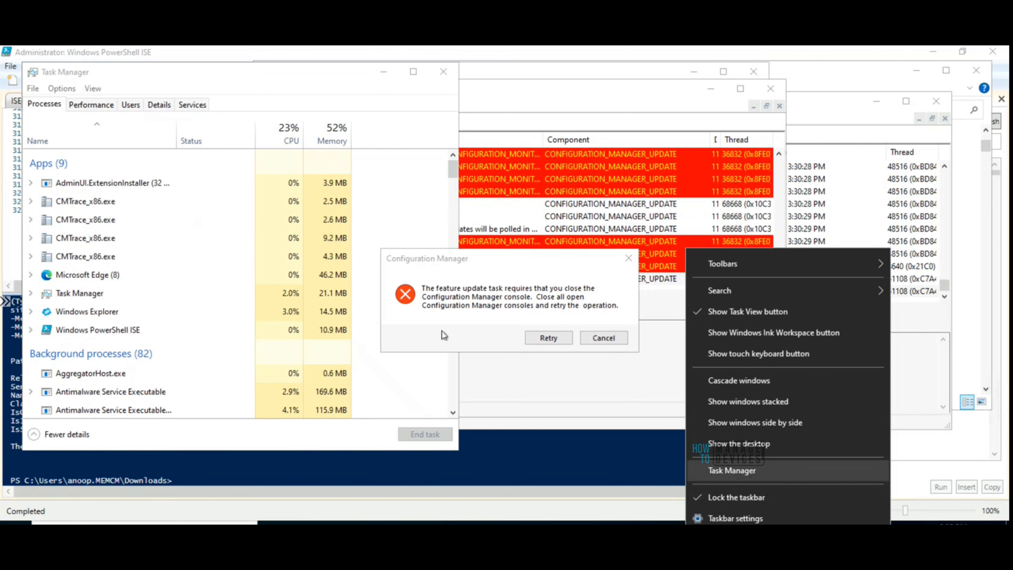
pyautogui.click(728, 469)
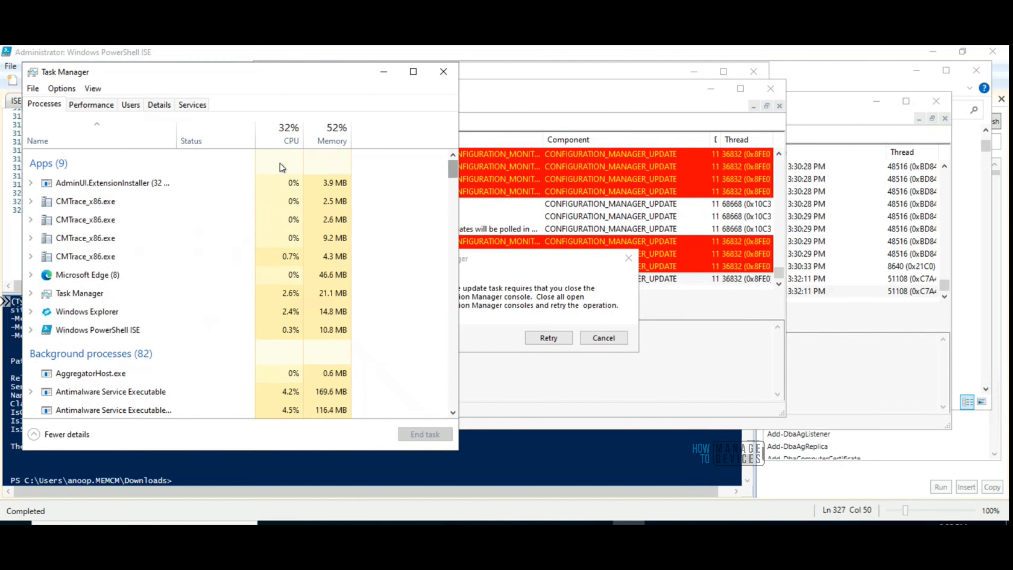
pyautogui.scroll(-8, 453, 187)
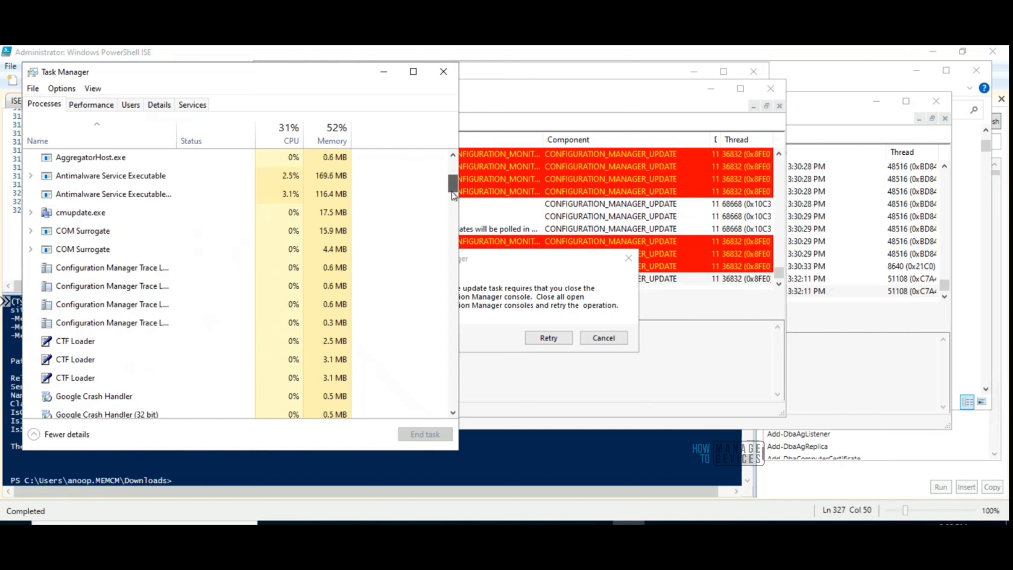
pyautogui.scroll(-10, 453, 208)
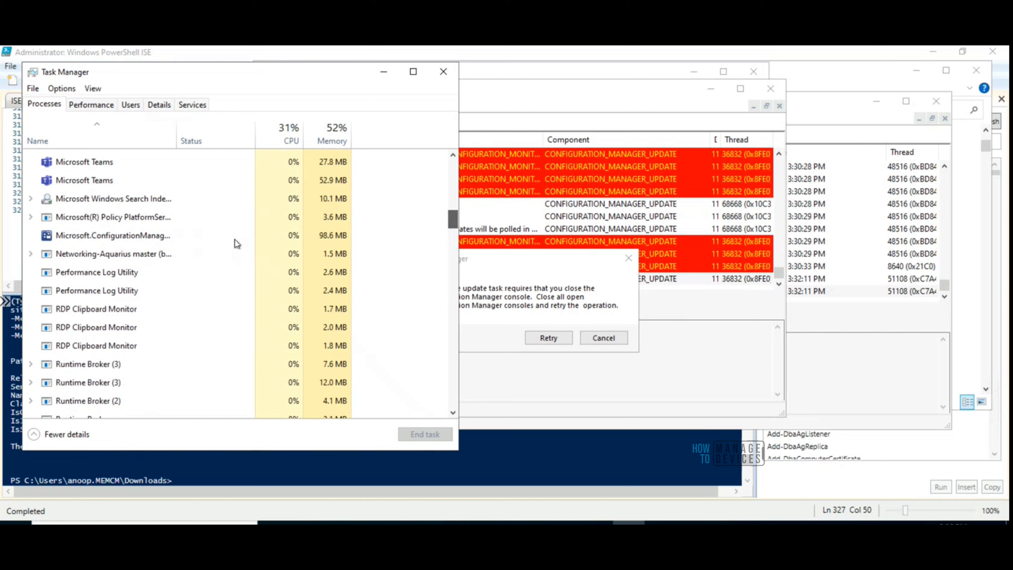
pyautogui.click(140, 237)
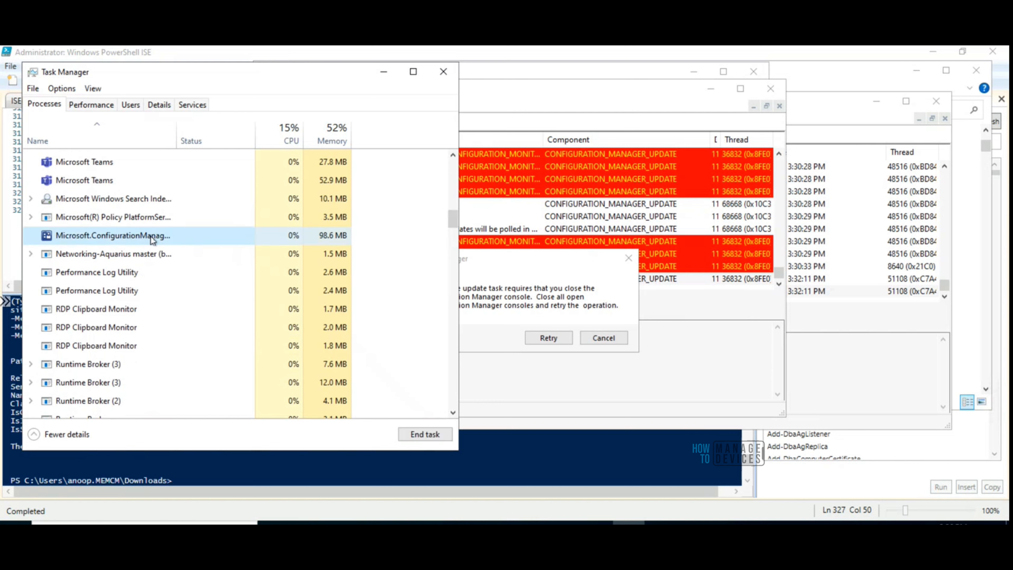
pyautogui.click(416, 439)
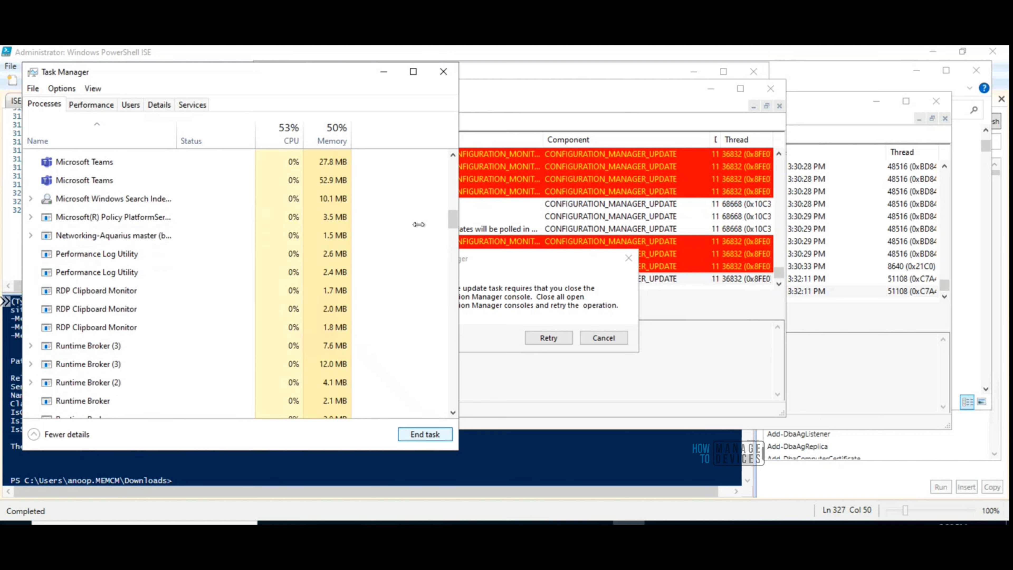
# Check the running processes for leftover console instances, retry the console upgrade, and minimize Task Manager
pyautogui.scroll(-12, 443, 276)
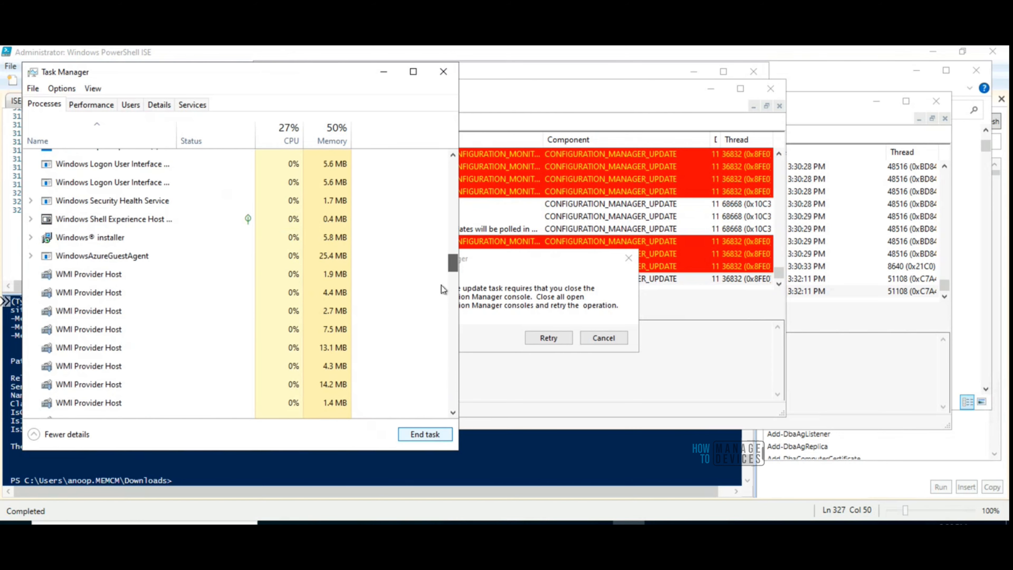
pyautogui.scroll(10, 440, 255)
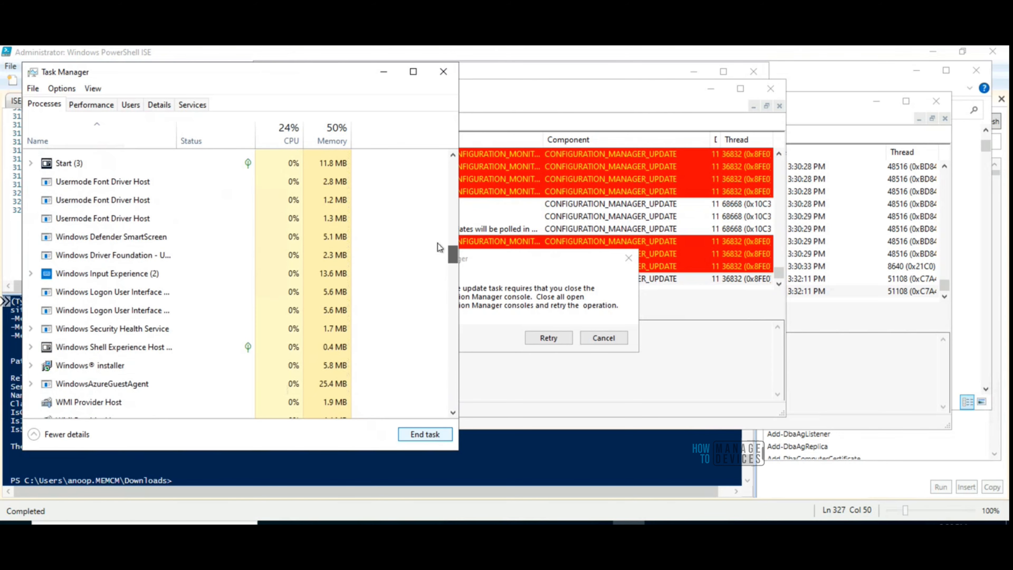
pyautogui.scroll(15, 436, 217)
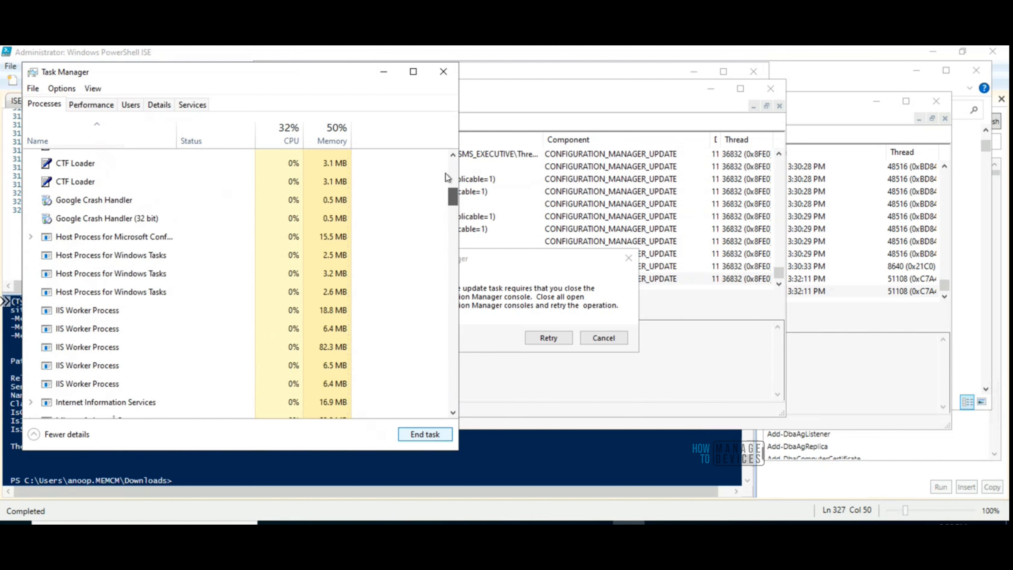
pyautogui.click(541, 338)
pyautogui.click(548, 337)
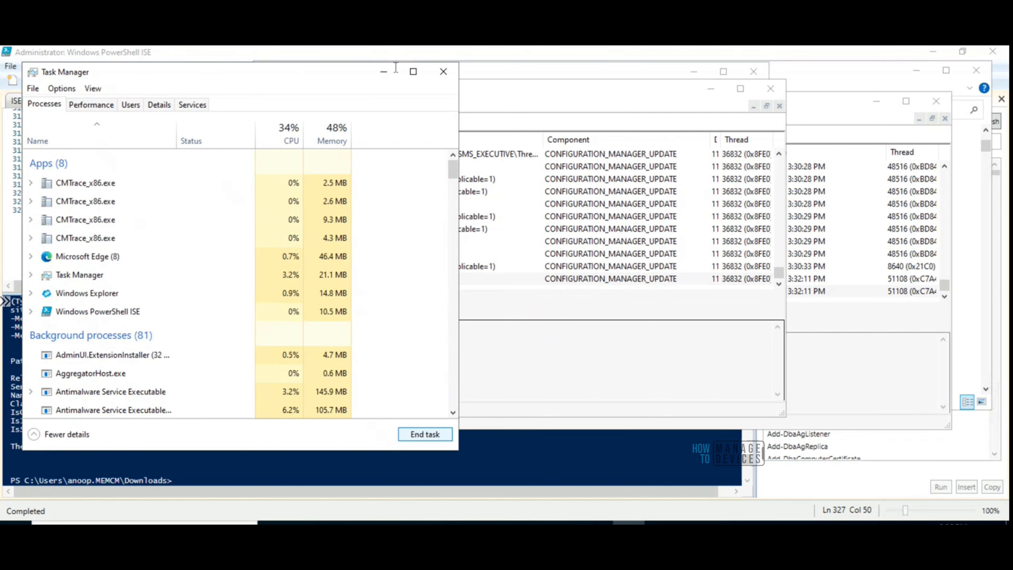
pyautogui.click(383, 76)
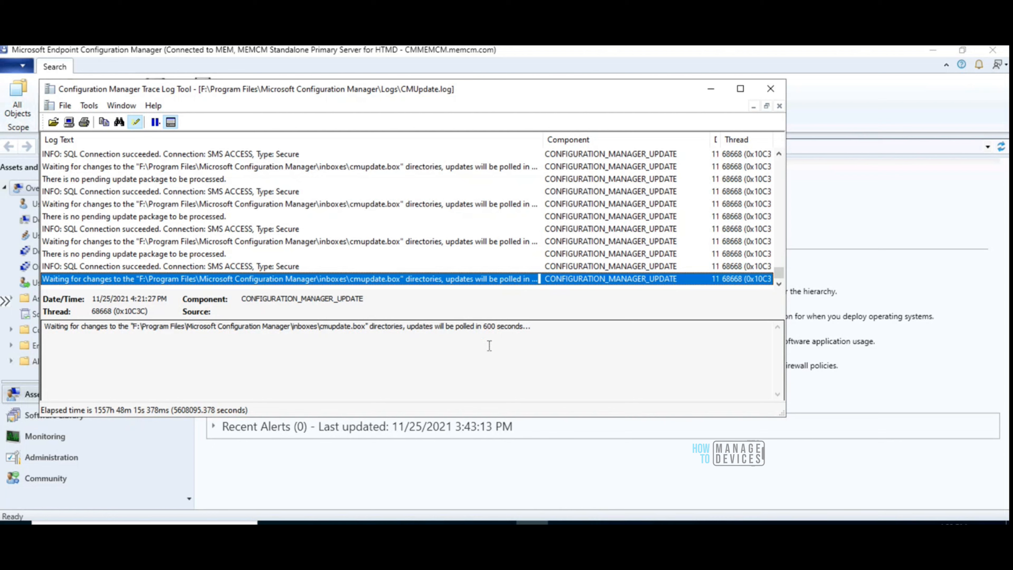
# Return to the Configuration Manager console and open Updates and Servicing in the Administration workspace to check the Configuration Manager 2111 update
pyautogui.click(376, 495)
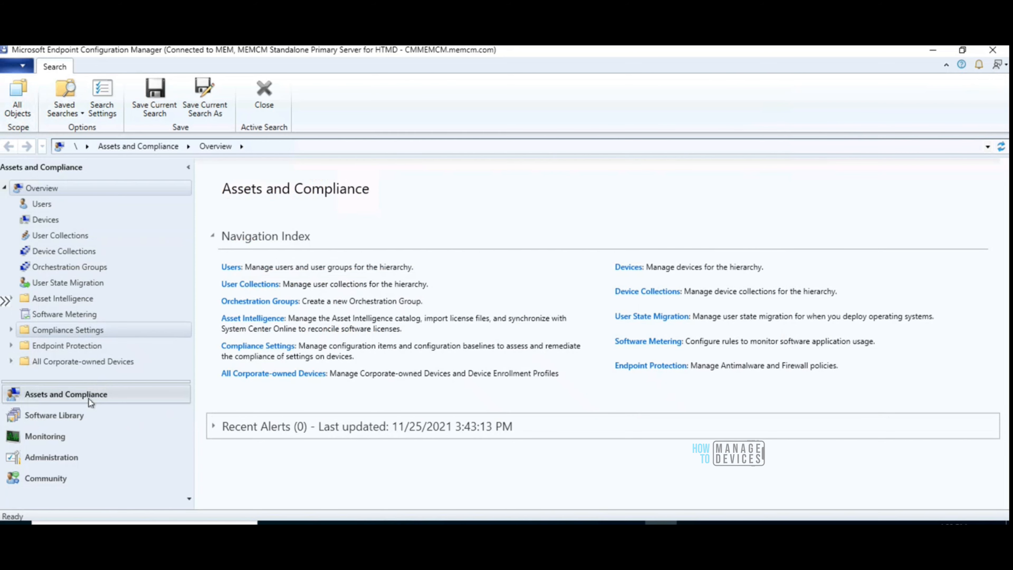
pyautogui.click(59, 458)
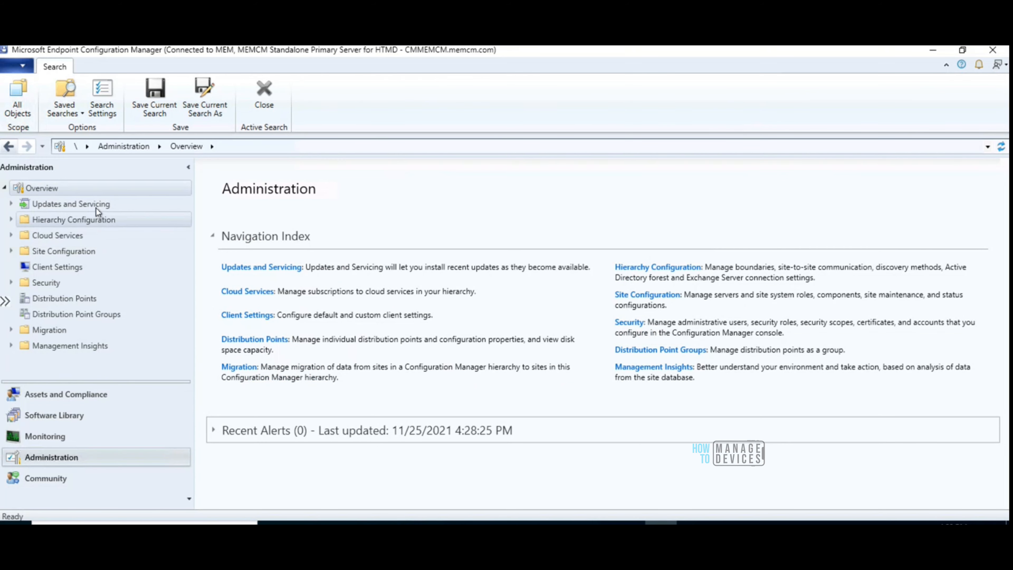
pyautogui.click(96, 208)
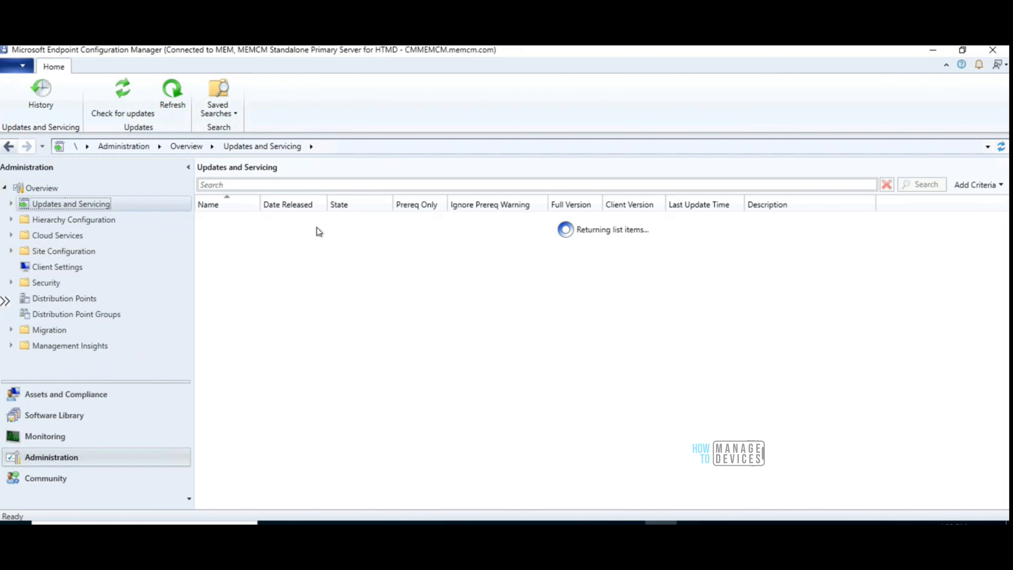
pyautogui.click(617, 218)
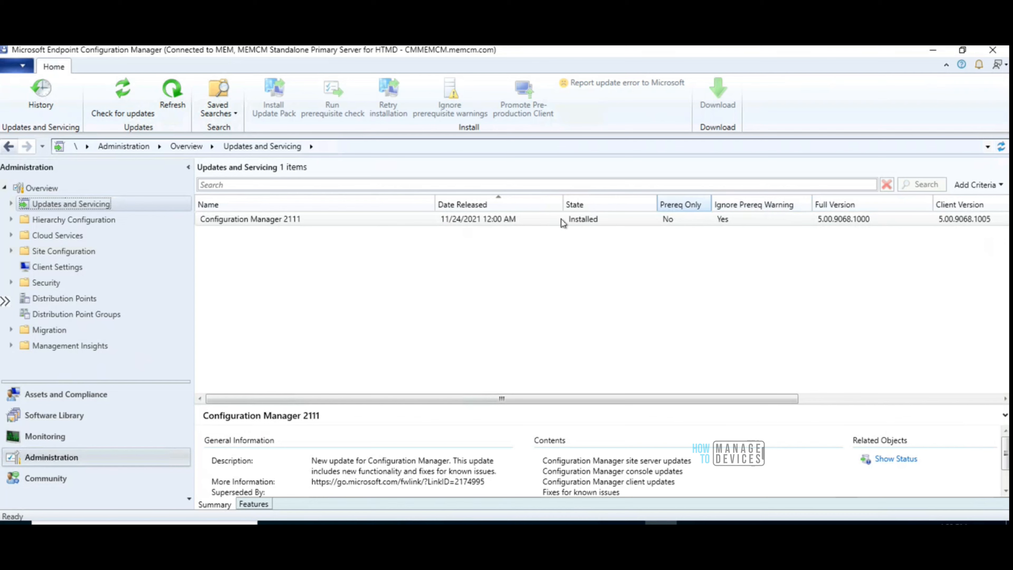
# Narrow the Name, Client Version and Full Version columns of the updates list to fit more update details in view
pyautogui.moveTo(433, 204); pyautogui.dragTo(325, 204)
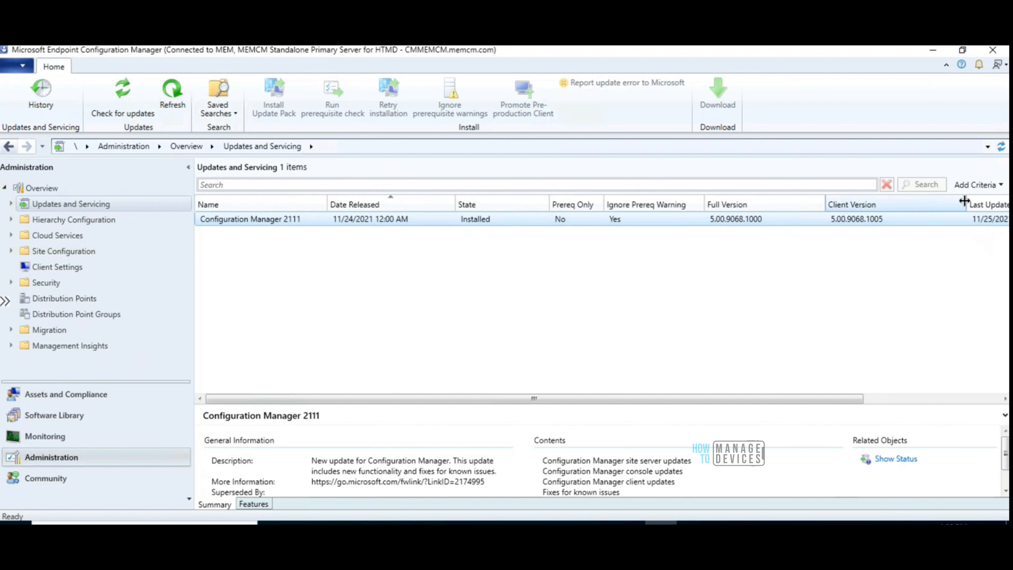
pyautogui.moveTo(964, 201); pyautogui.dragTo(921, 203)
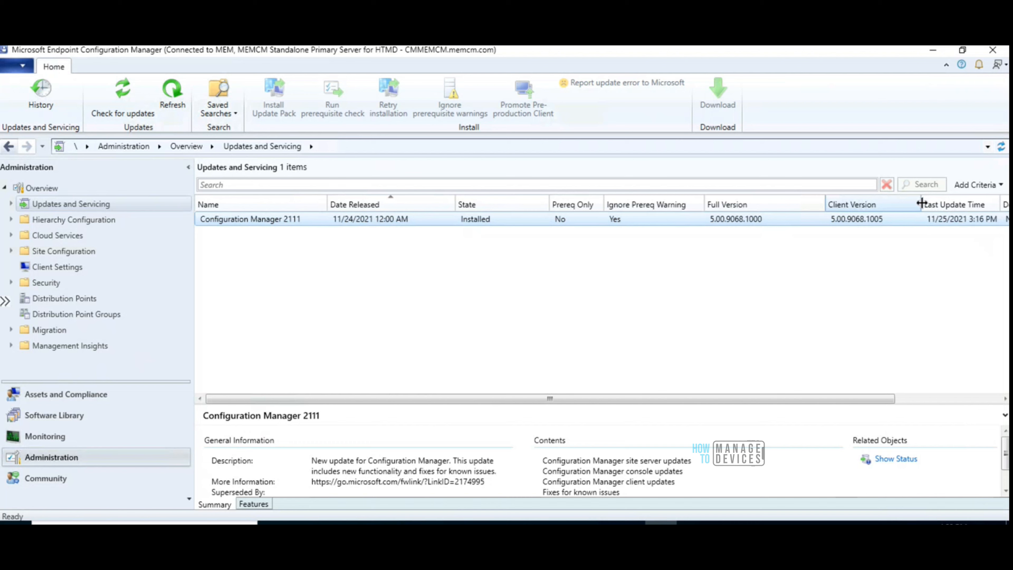
pyautogui.moveTo(806, 202); pyautogui.dragTo(780, 201)
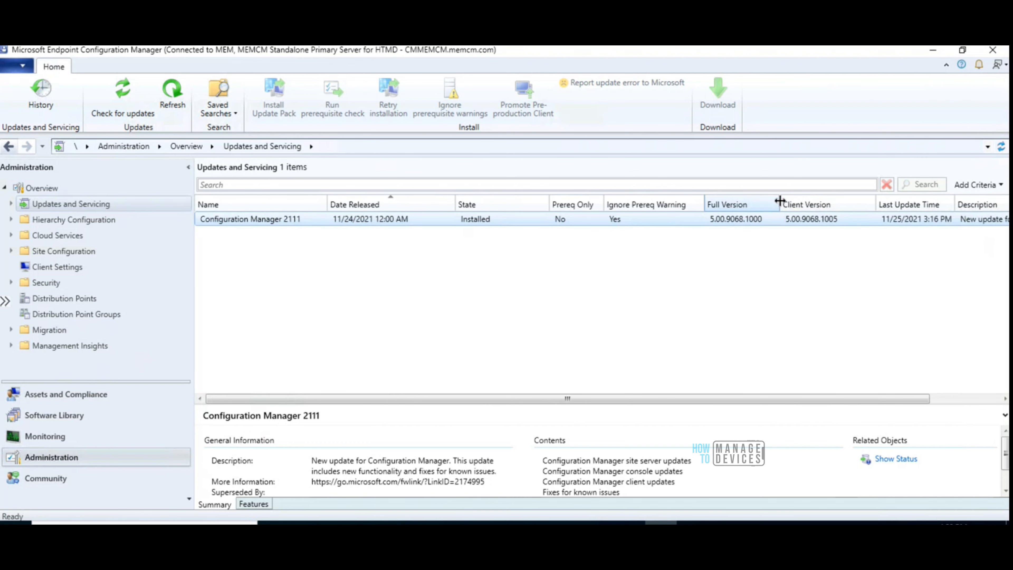